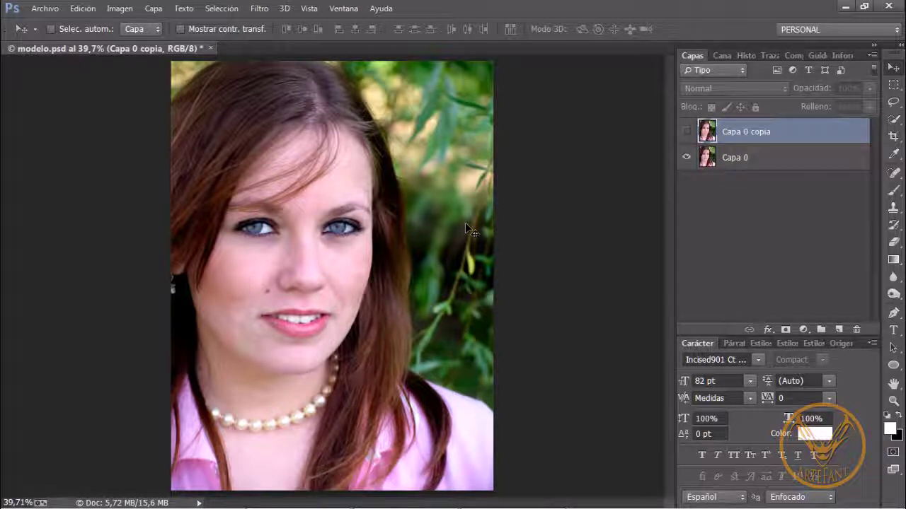
# Step: Examine the model's facial skin up close at 100% with the duplicate layer hidden
pyautogui.hotkey('ctrl', '+')
pyautogui.hotkey('ctrl', '+')
pyautogui.hotkey('ctrl', '+')
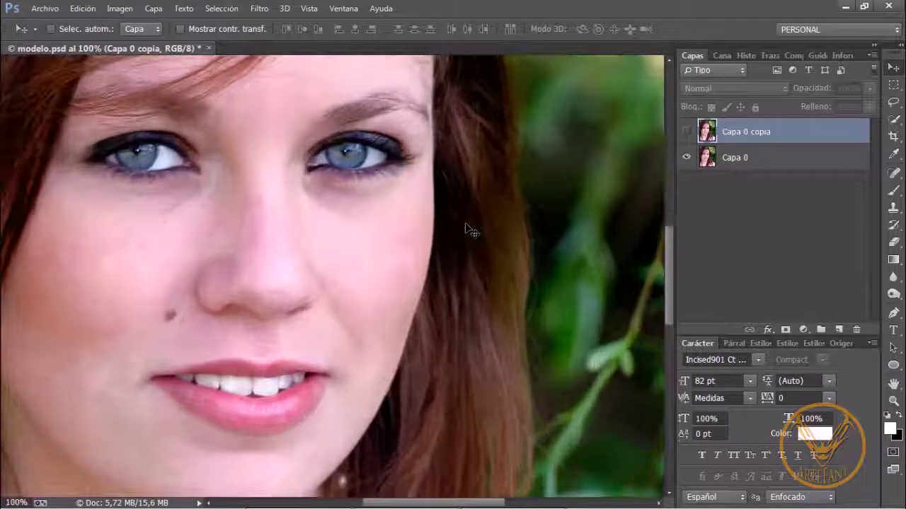
pyautogui.moveTo(374, 259); pyautogui.dragTo(420, 311)
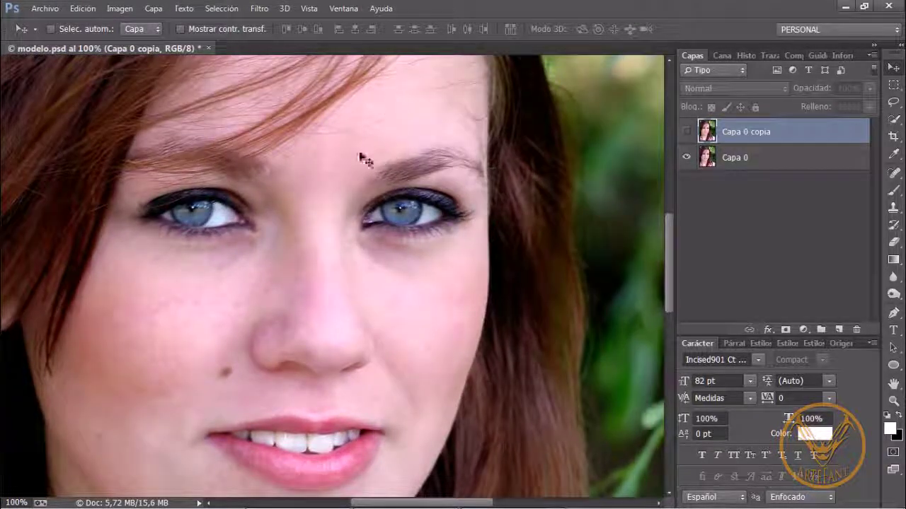
pyautogui.moveTo(261, 302); pyautogui.dragTo(271, 257)
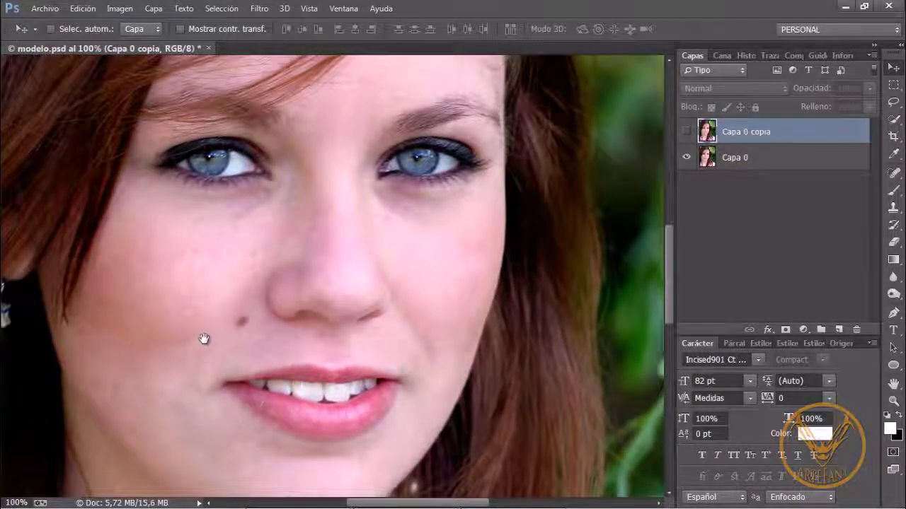
pyautogui.moveTo(204, 354); pyautogui.dragTo(169, 322)
pyautogui.moveTo(196, 262); pyautogui.dragTo(159, 397)
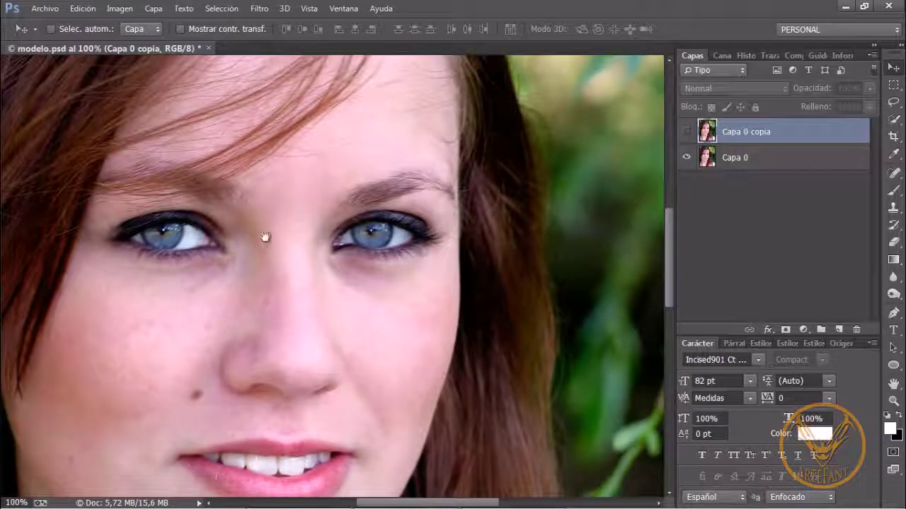
pyautogui.moveTo(316, 196); pyautogui.dragTo(333, 188)
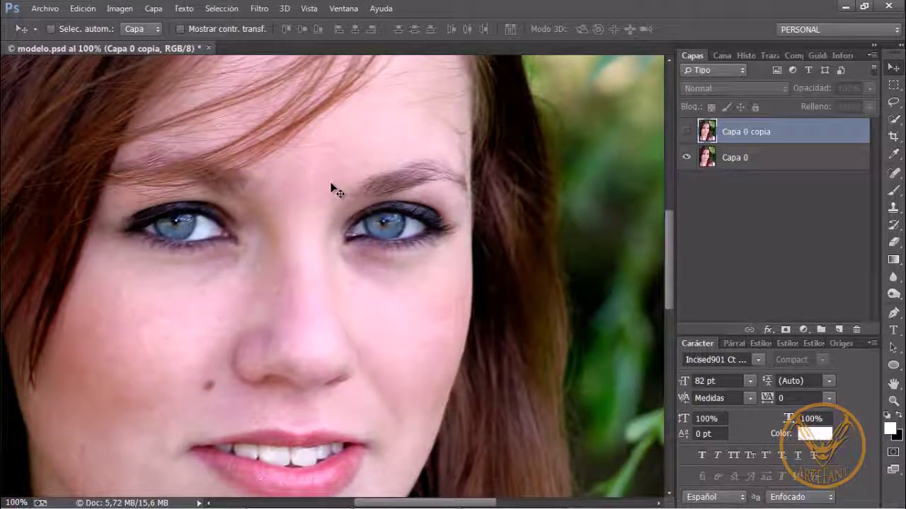
pyautogui.hotkey('ctrl', '0')
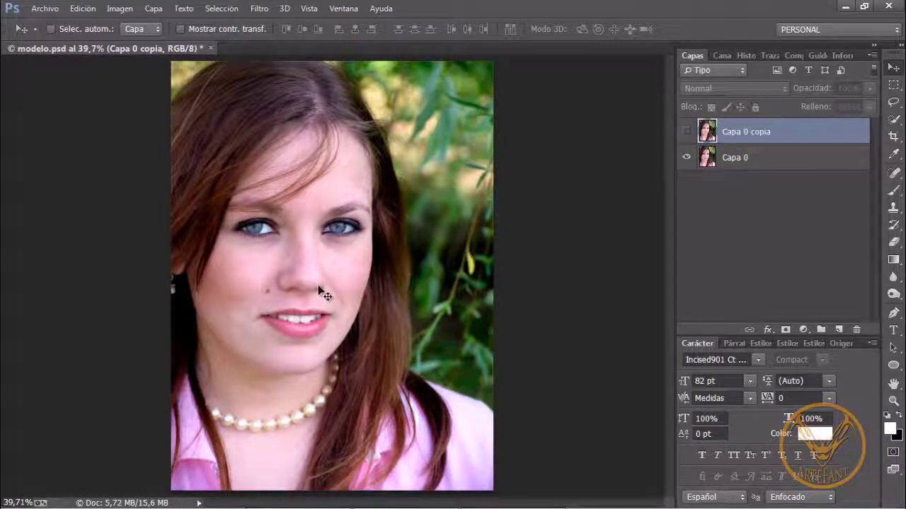
# Step: Make the Capa 0 copia layer active and turn its visibility on
pyautogui.click(733, 157)
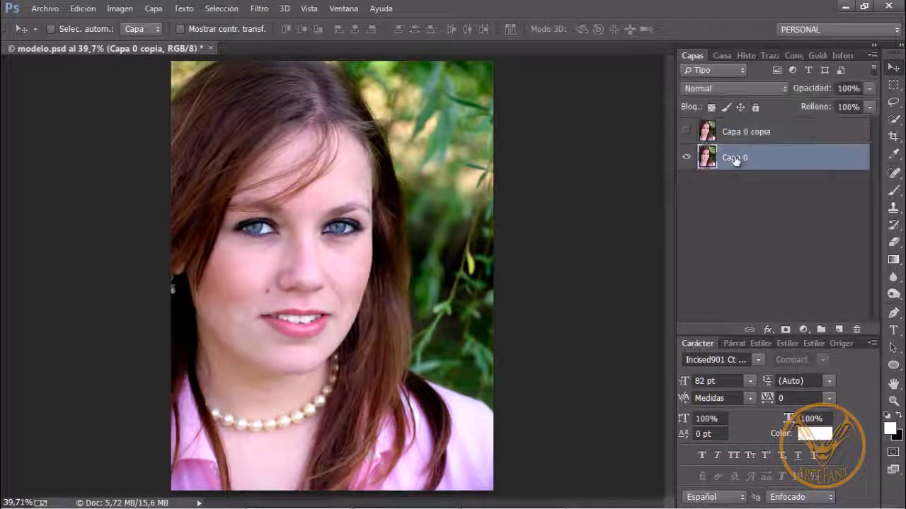
pyautogui.click(749, 133)
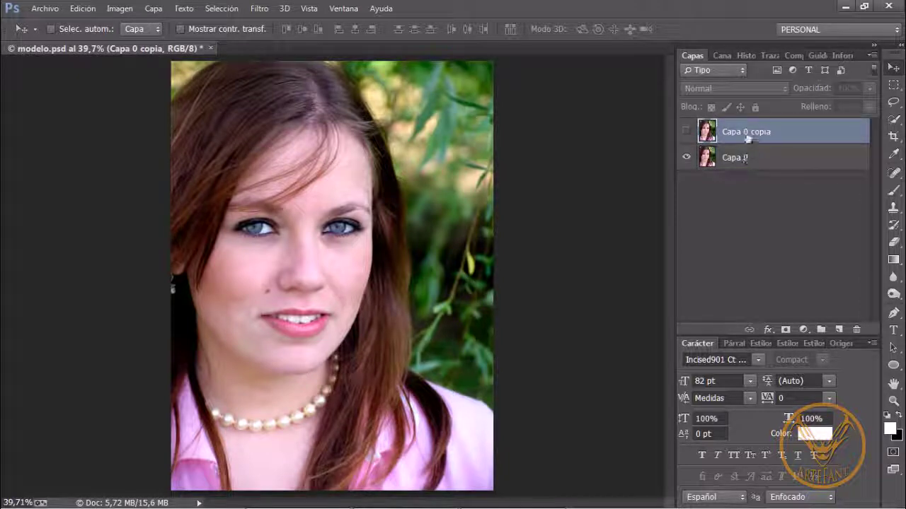
pyautogui.click(685, 131)
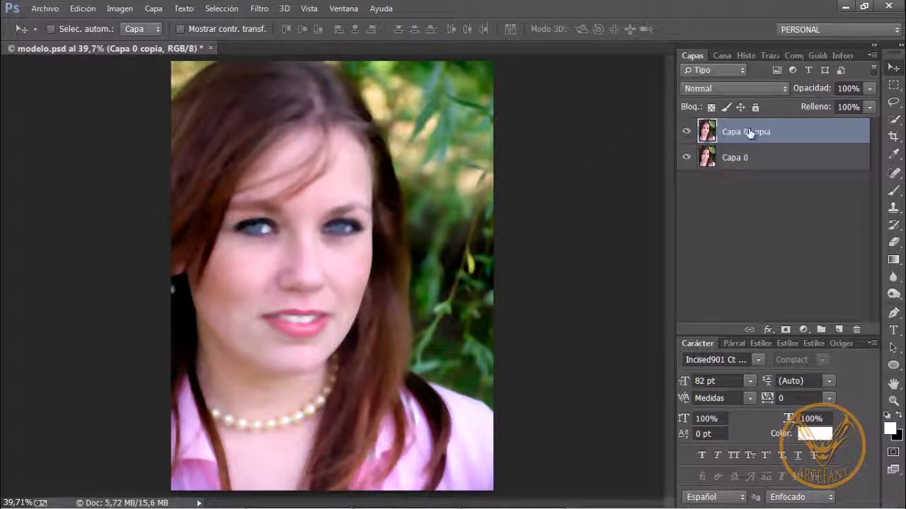
pyautogui.click(258, 11)
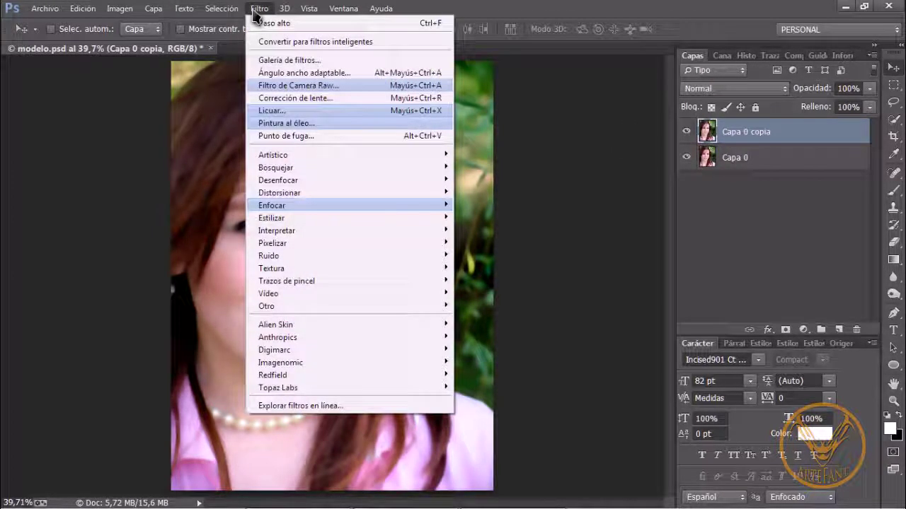
pyautogui.moveTo(285, 256)
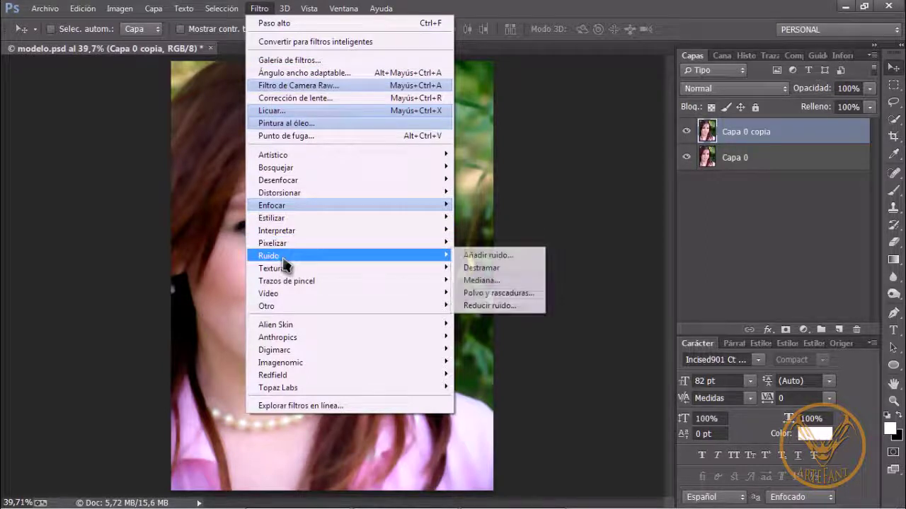
pyautogui.click(478, 281)
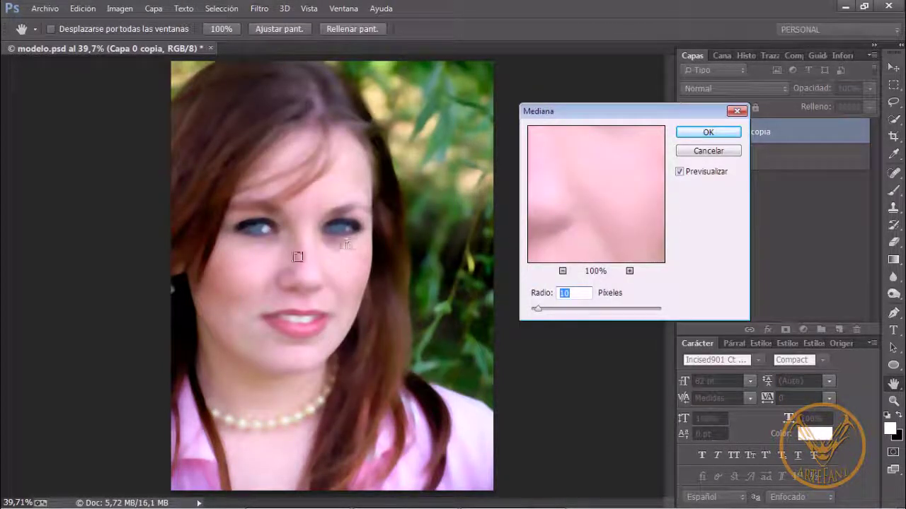
pyautogui.click(710, 152)
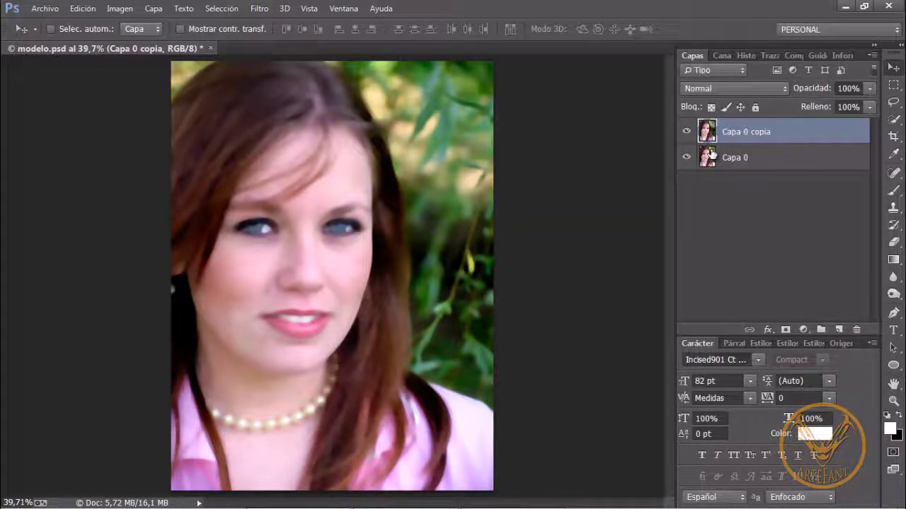
# Step: Add a black layer mask to Capa 0 copia and set the Brush opacity to 100%
pyautogui.click(785, 330)
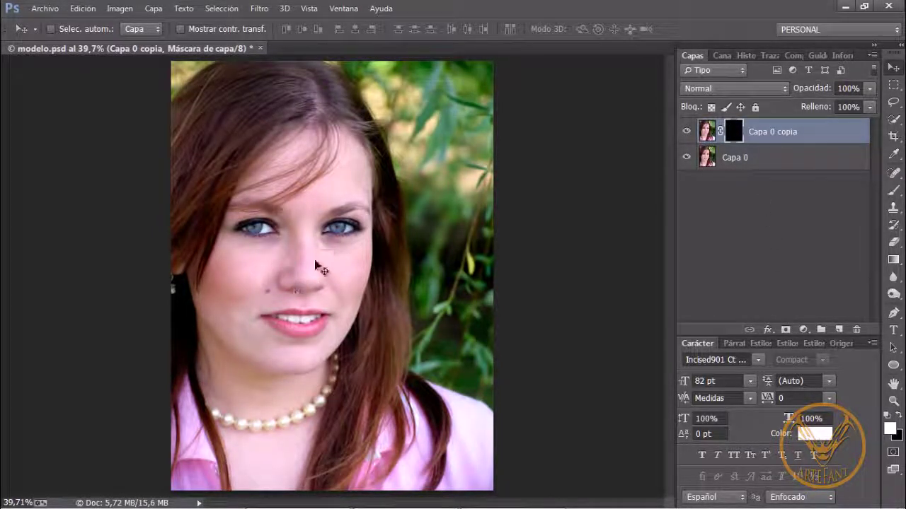
pyautogui.click(893, 190)
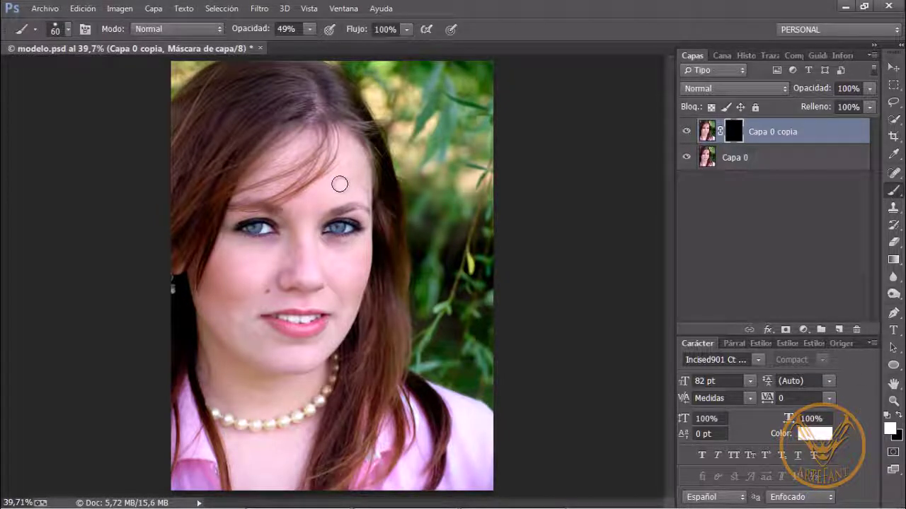
pyautogui.click(309, 29)
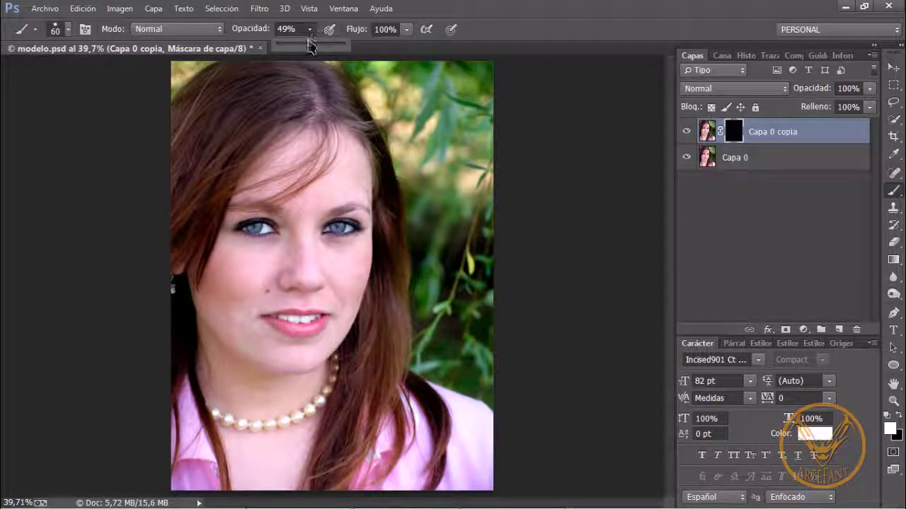
pyautogui.moveTo(313, 49); pyautogui.dragTo(481, 34)
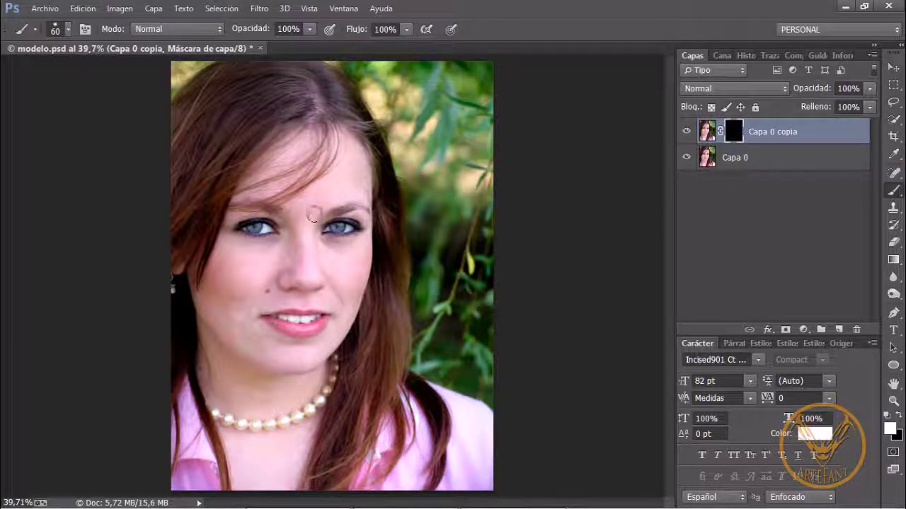
# Step: Paint white on the layer mask over the cheeks, nose, forehead and lower face, enlarging the brush to 80
pyautogui.moveTo(257, 275); pyautogui.dragTo(251, 259)
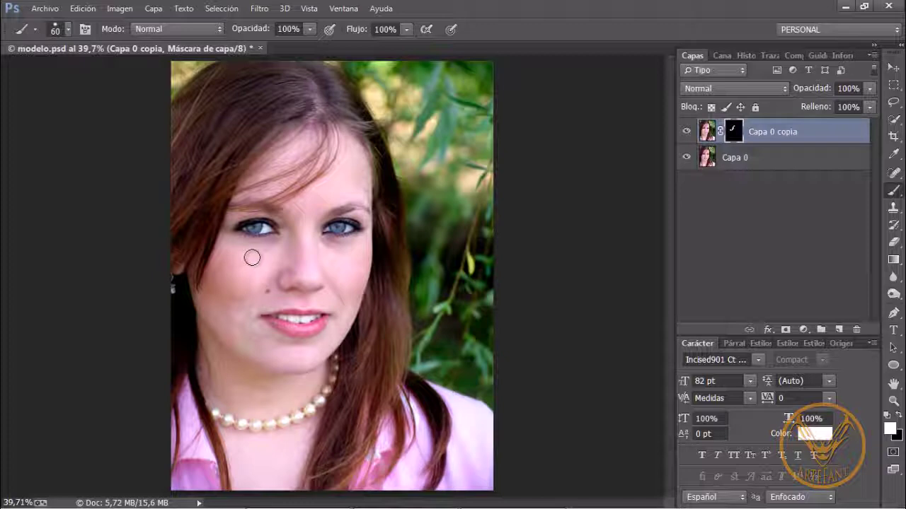
pyautogui.press(']')
pyautogui.hotkey('ctrl', '+')
pyautogui.hotkey('ctrl', '+')
pyautogui.hotkey('ctrl', '+')
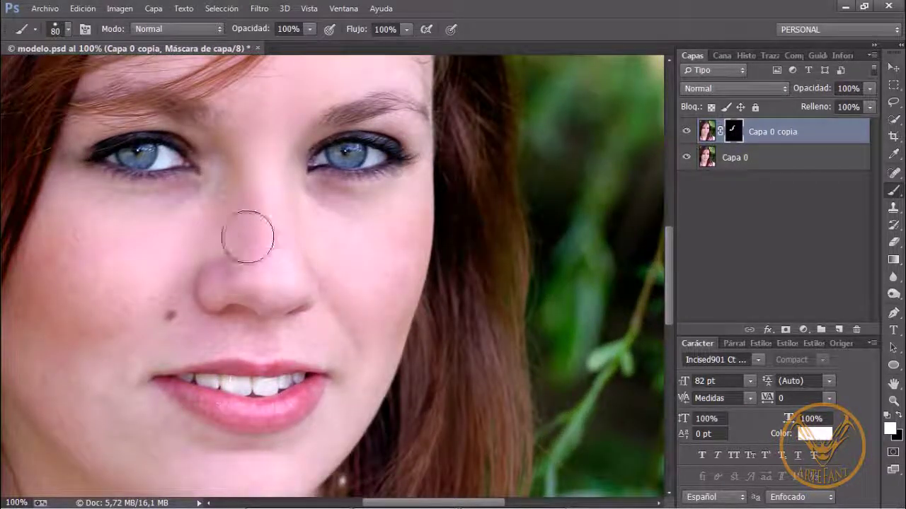
pyautogui.moveTo(209, 217)
pyautogui.mouseDown()
pyautogui.moveTo(96, 281)
pyautogui.moveTo(112, 199)
pyautogui.moveTo(57, 257)
pyautogui.moveTo(129, 297)
pyautogui.moveTo(198, 271)
pyautogui.moveTo(231, 287)
pyautogui.moveTo(289, 271)
pyautogui.moveTo(347, 222)
pyautogui.moveTo(382, 226)
pyautogui.moveTo(369, 314)
pyautogui.moveTo(194, 346)
pyautogui.moveTo(299, 334)
pyautogui.mouseUp()
pyautogui.scroll(6, 283, 332)
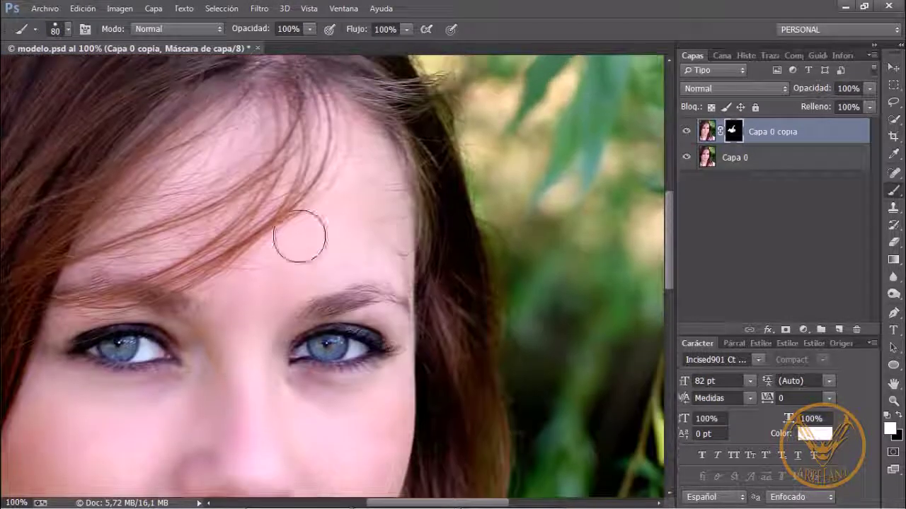
pyautogui.moveTo(376, 170)
pyautogui.mouseDown()
pyautogui.moveTo(253, 161)
pyautogui.moveTo(241, 131)
pyautogui.moveTo(290, 129)
pyautogui.mouseUp()
pyautogui.scroll(-6, 269, 156)
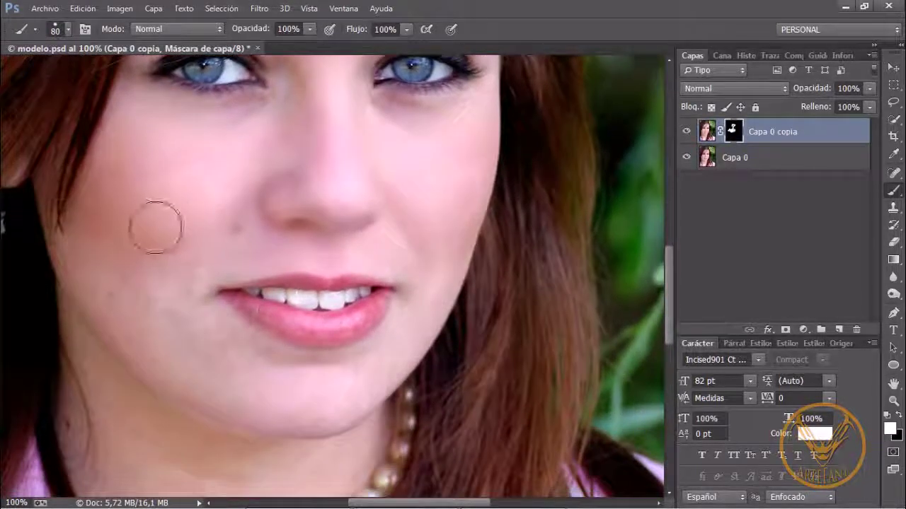
pyautogui.moveTo(155, 226)
pyautogui.mouseDown()
pyautogui.moveTo(154, 297)
pyautogui.moveTo(110, 246)
pyautogui.moveTo(92, 255)
pyautogui.moveTo(156, 334)
pyautogui.moveTo(198, 362)
pyautogui.moveTo(166, 300)
pyautogui.moveTo(175, 242)
pyautogui.moveTo(180, 338)
pyautogui.moveTo(220, 373)
pyautogui.moveTo(229, 361)
pyautogui.moveTo(285, 395)
pyautogui.moveTo(221, 374)
pyautogui.moveTo(176, 290)
pyautogui.moveTo(176, 252)
pyautogui.mouseUp()
pyautogui.scroll(4, 177, 253)
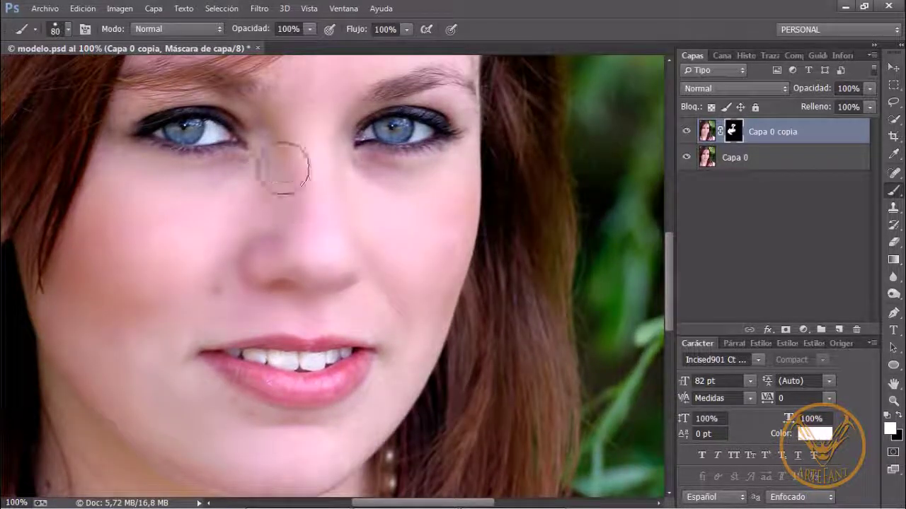
# Step: Delete the hand-painted layer mask from Capa 0 copia without applying it
pyautogui.hotkey('ctrl', '0')
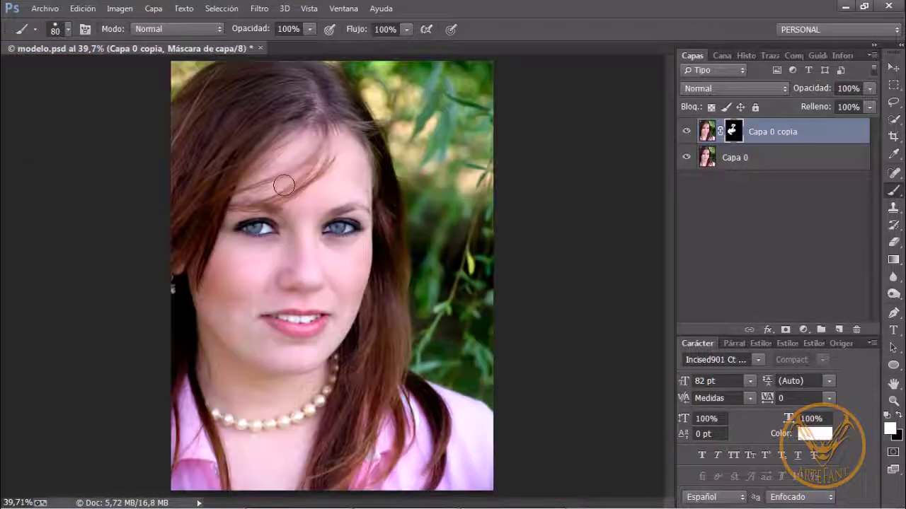
pyautogui.rightClick(733, 131)
pyautogui.click(733, 162)
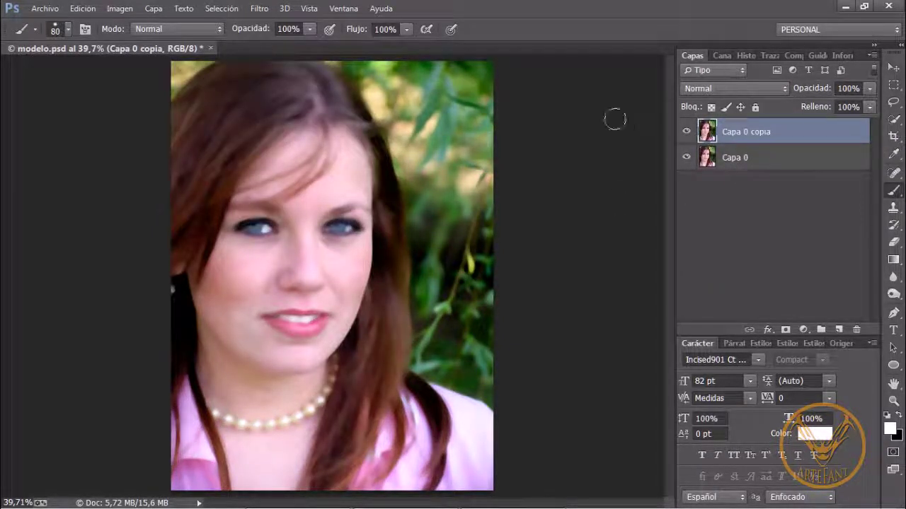
# Step: Load the alfa1 channel as a selection
pyautogui.click(722, 56)
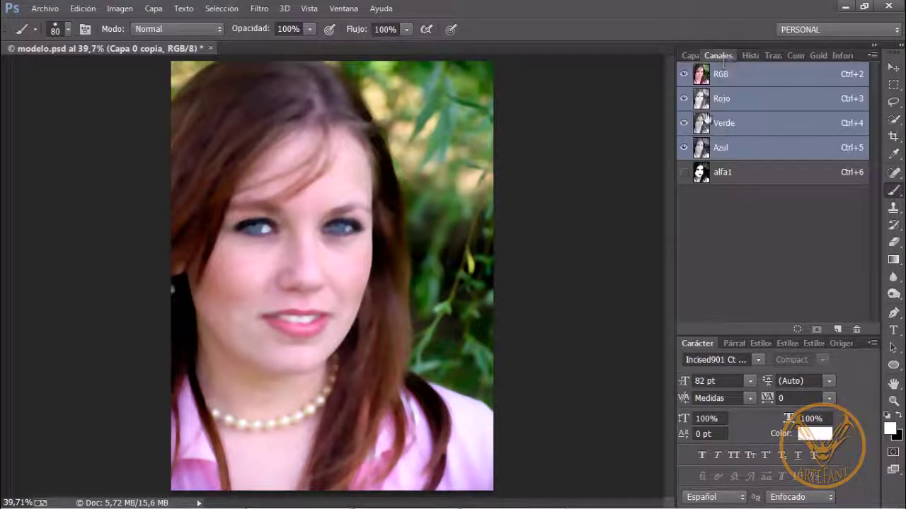
pyautogui.click(720, 174)
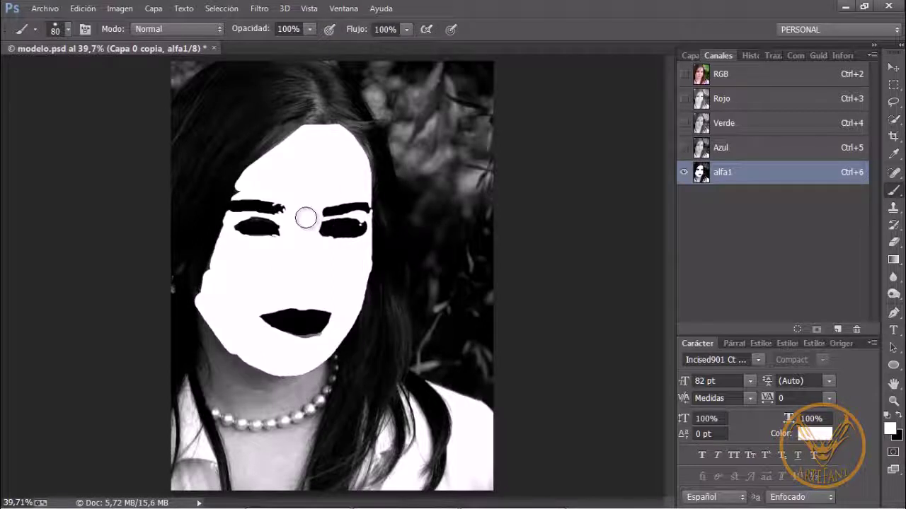
pyautogui.click(797, 331)
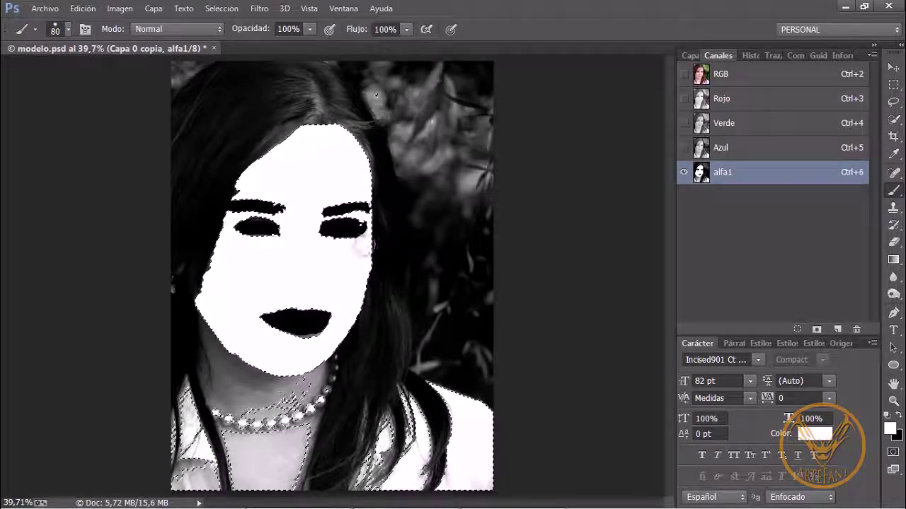
# Step: Return to the Capa 0 copia layer and add a layer mask from the active selection
pyautogui.click(692, 55)
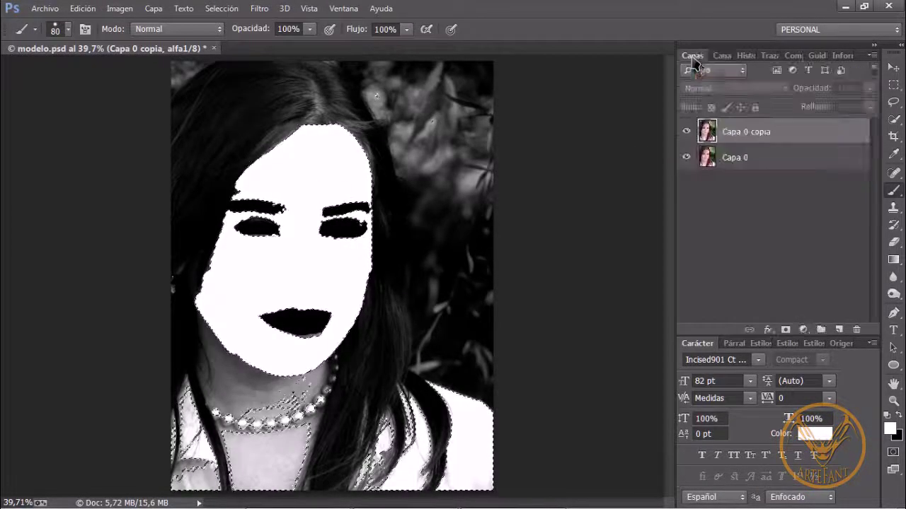
pyautogui.click(746, 128)
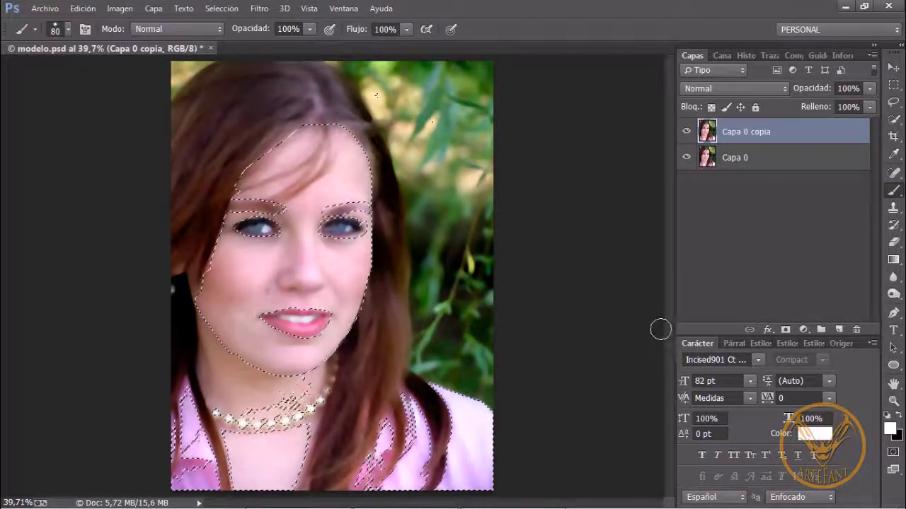
pyautogui.click(785, 330)
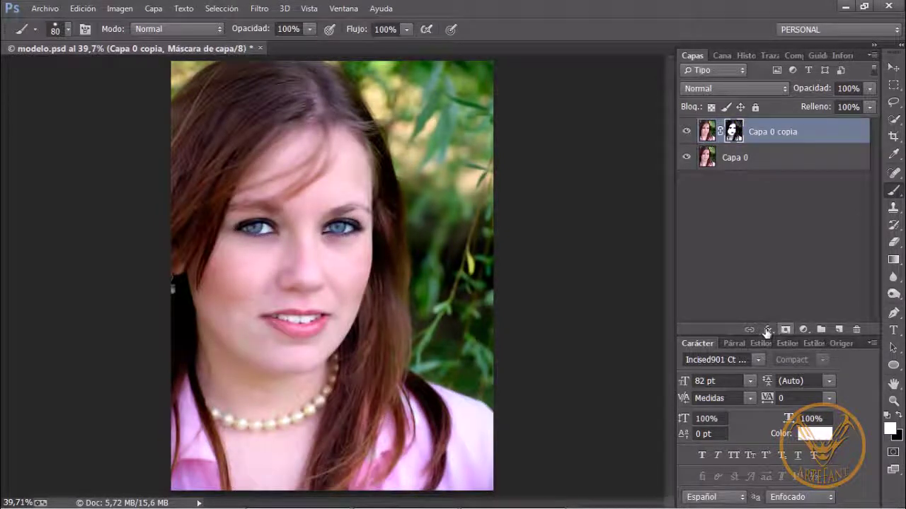
# Step: Examine the masked skin smoothing on the face, forehead and hair strands at 100% and 66.67%
pyautogui.hotkey('ctrl', '+')
pyautogui.hotkey('ctrl', '+')
pyautogui.hotkey('ctrl', '+')
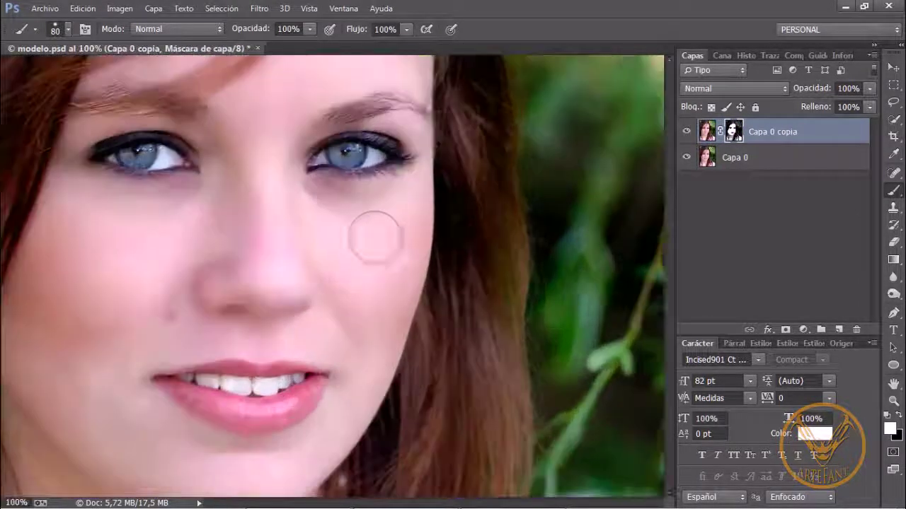
pyautogui.moveTo(301, 208)
pyautogui.mouseDown()
pyautogui.moveTo(410, 293)
pyautogui.moveTo(324, 309)
pyautogui.mouseUp()
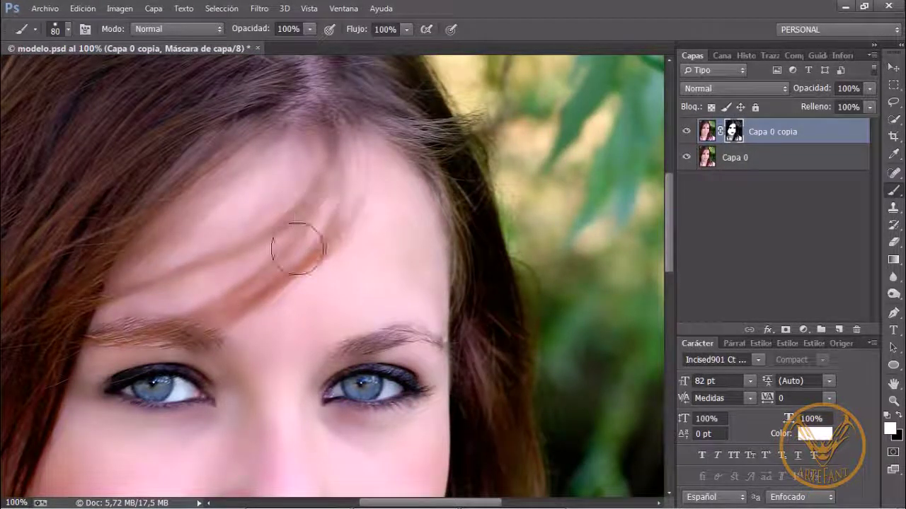
pyautogui.hotkey('ctrl', '-')
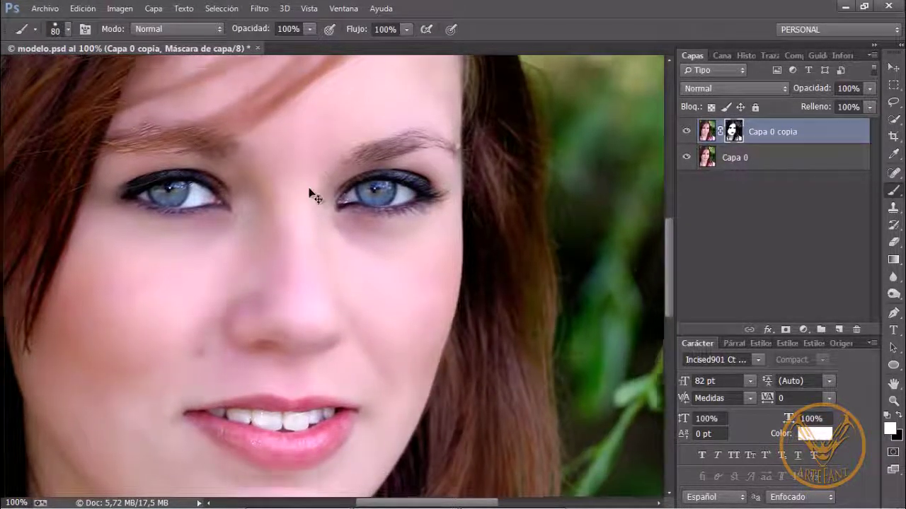
pyautogui.press('v')
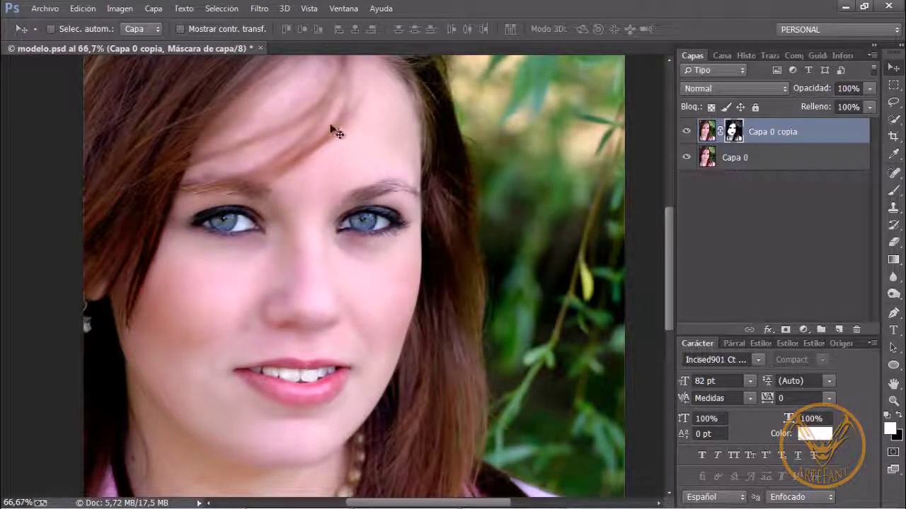
pyautogui.scroll(2, 340, 120)
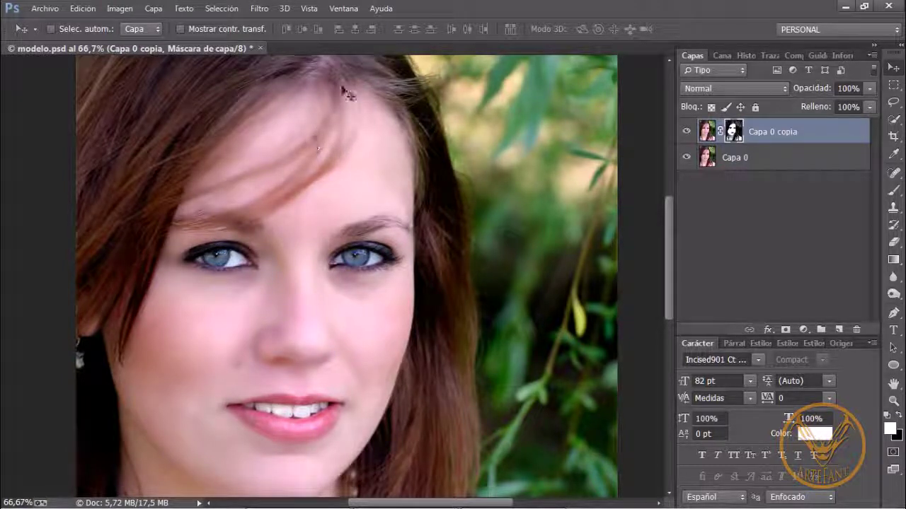
# Step: Check the portrait with Capa 0 copia hidden and shown, and place a duplicate of Capa 0 above all other layers
pyautogui.scroll(-4, 273, 205)
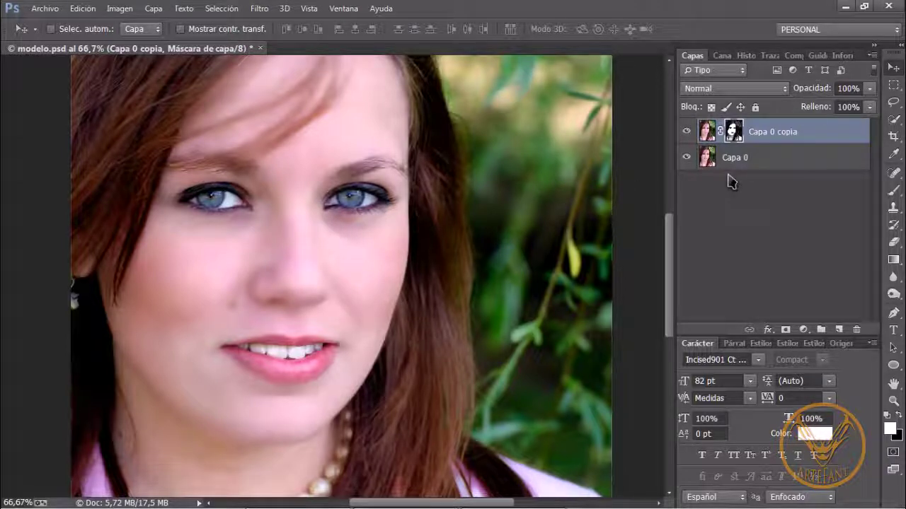
pyautogui.click(747, 159)
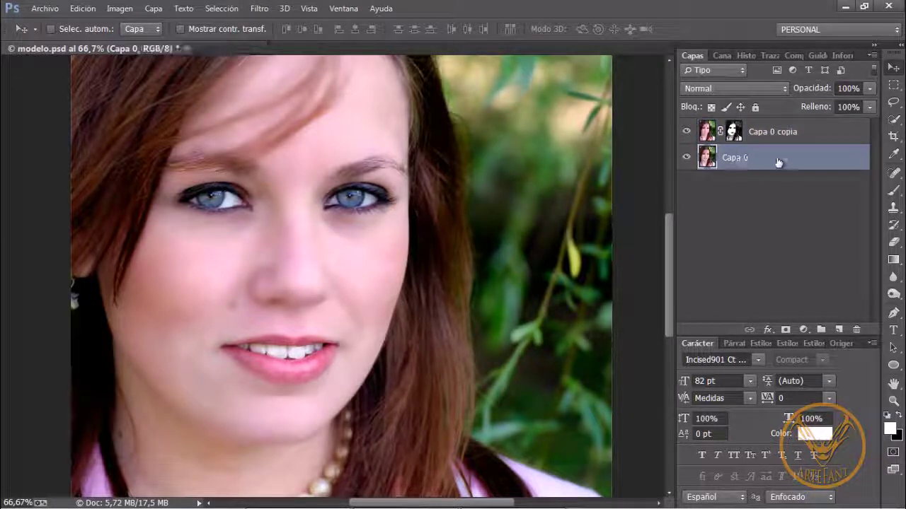
pyautogui.click(687, 133)
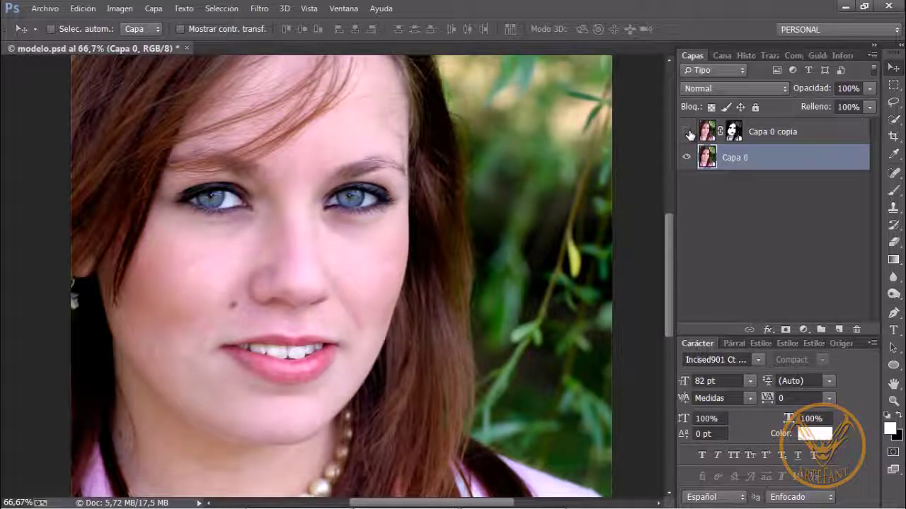
pyautogui.click(687, 132)
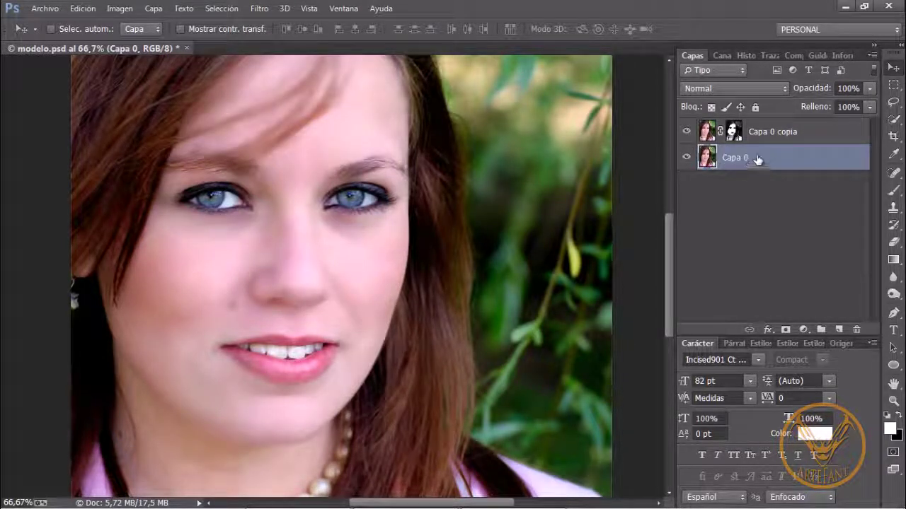
pyautogui.hotkey('ctrl', 'j')
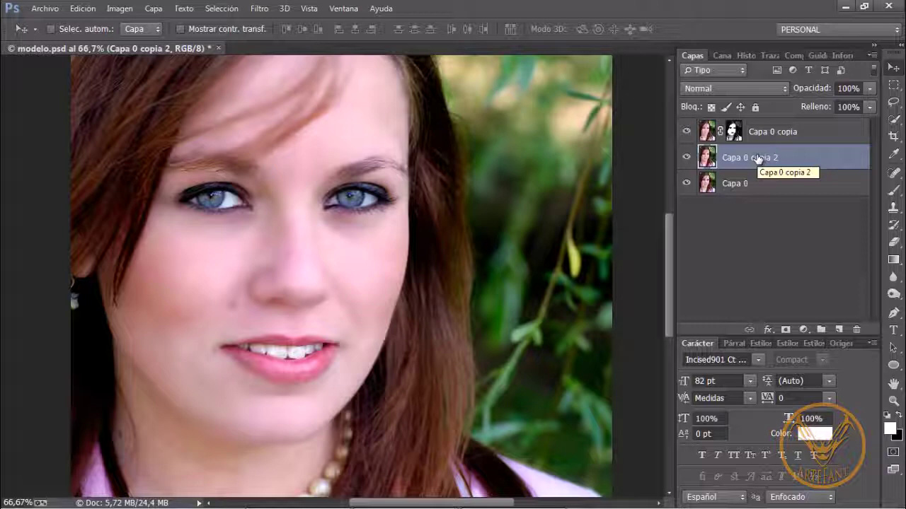
pyautogui.moveTo(753, 162); pyautogui.dragTo(752, 129)
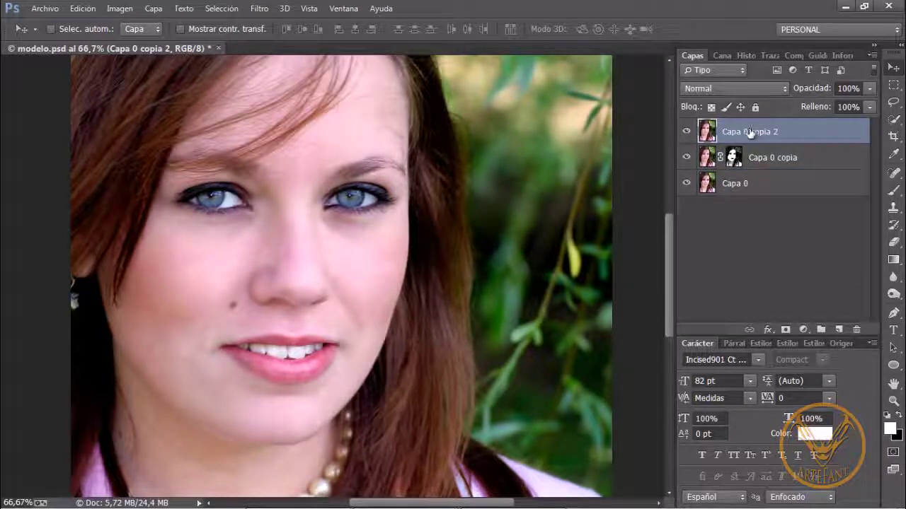
# Step: Apply the Paso alto (High Pass) filter to Capa 0 copia 2 with a radius of 3,6 pixels
pyautogui.click(260, 9)
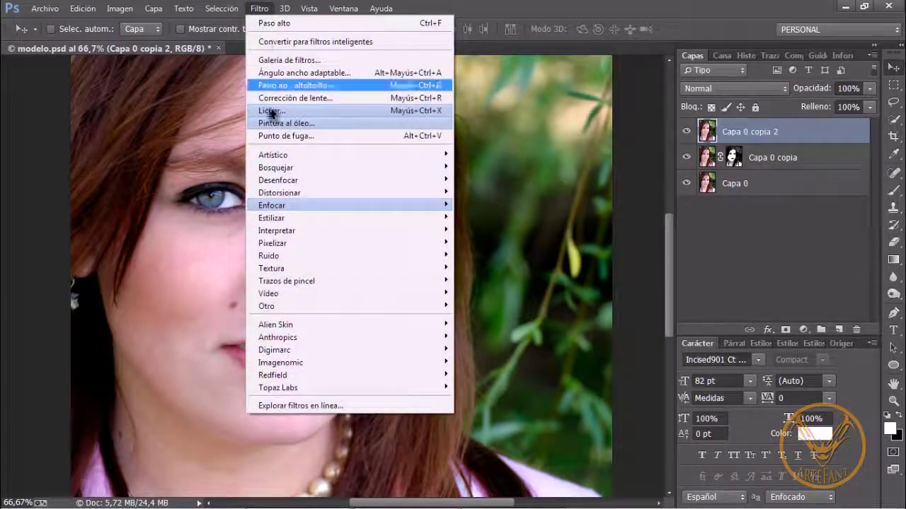
pyautogui.moveTo(286, 308)
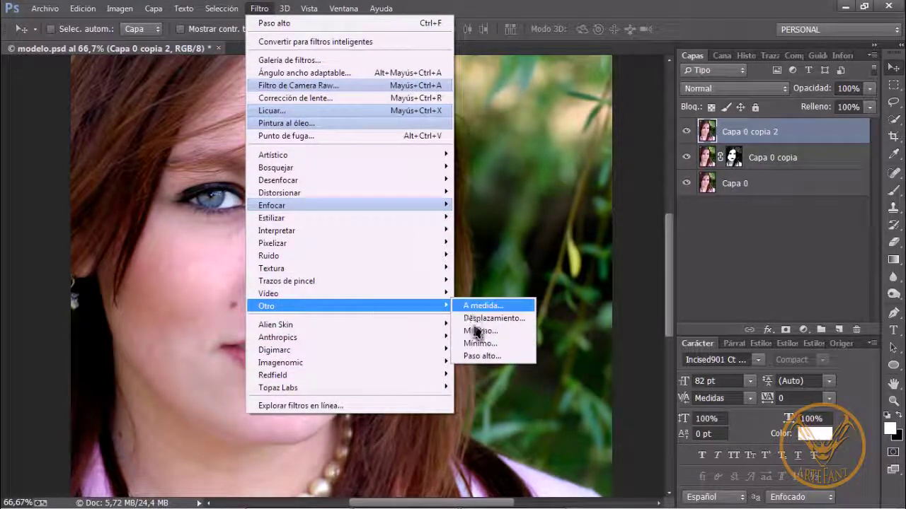
pyautogui.click(485, 358)
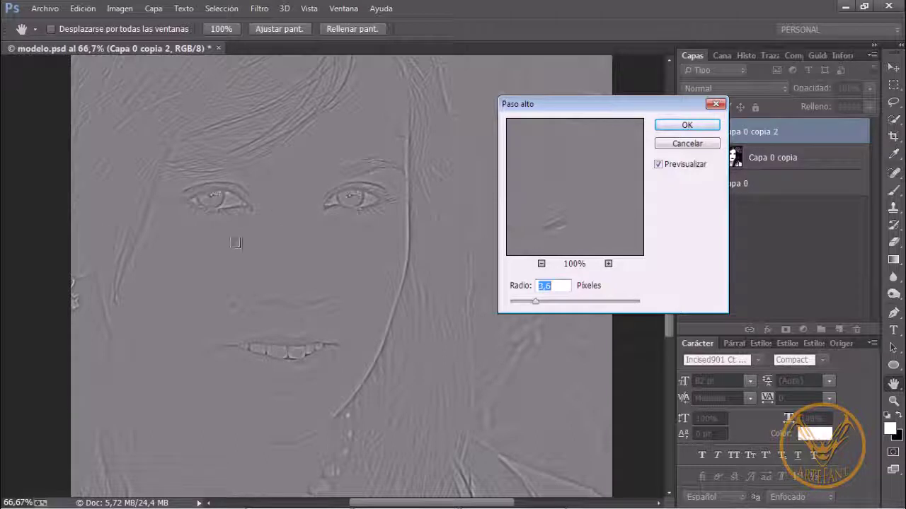
pyautogui.moveTo(551, 186); pyautogui.dragTo(586, 215)
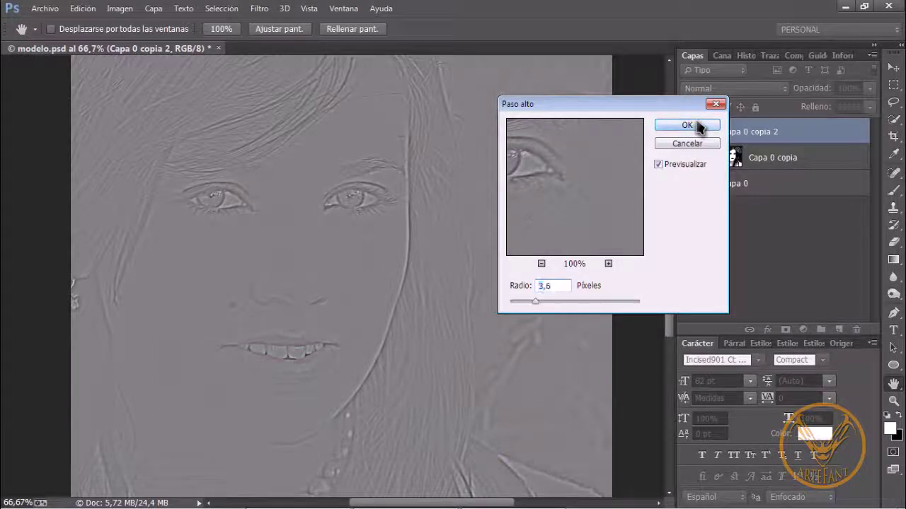
pyautogui.click(699, 125)
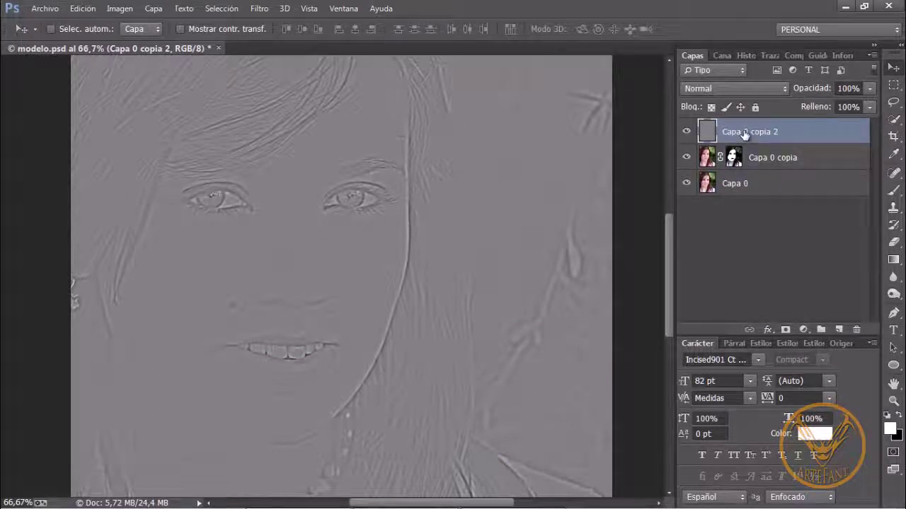
# Step: Set the blend mode of Capa 0 copia 2 to Luz lineal and inspect the sharpened face at 100%
pyautogui.click(725, 90)
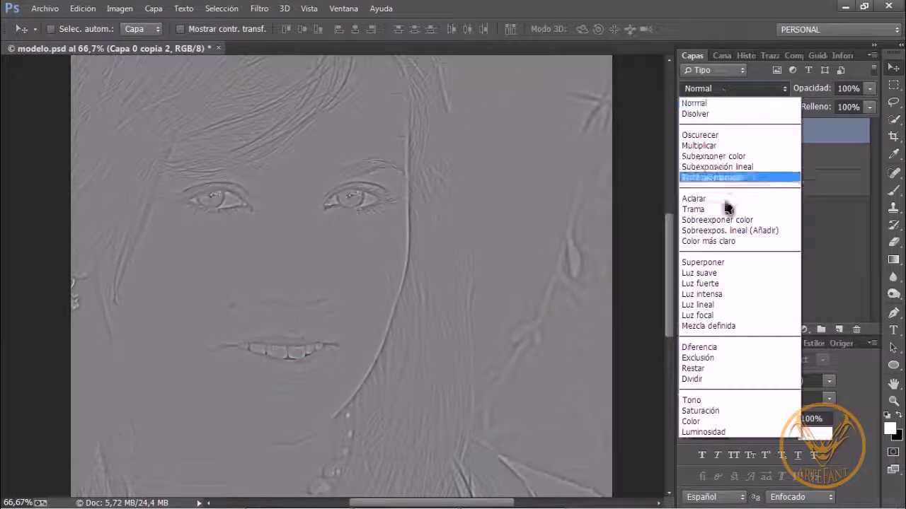
pyautogui.click(708, 305)
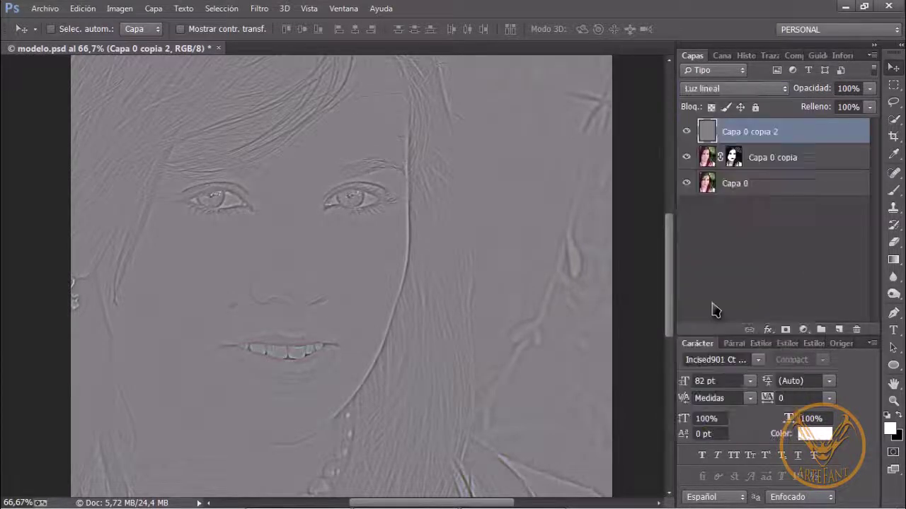
pyautogui.hotkey('ctrl', '+')
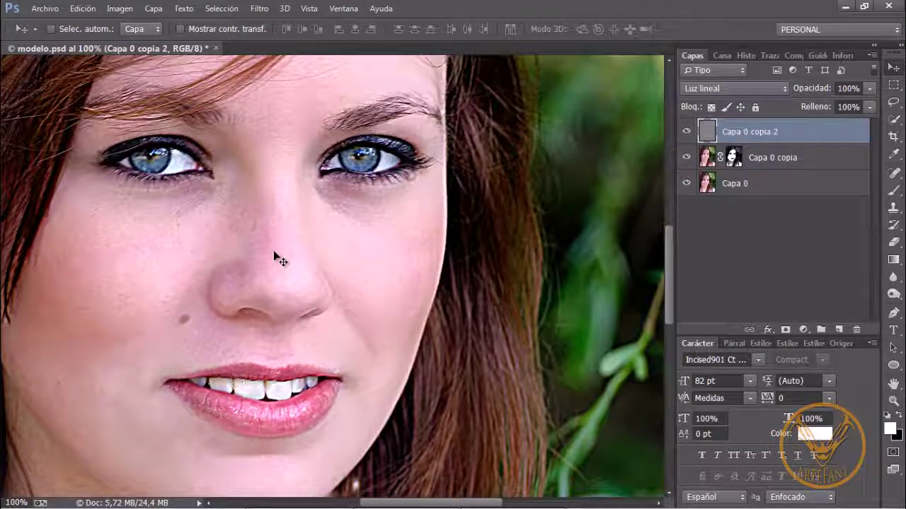
pyautogui.moveTo(272, 262); pyautogui.dragTo(390, 219)
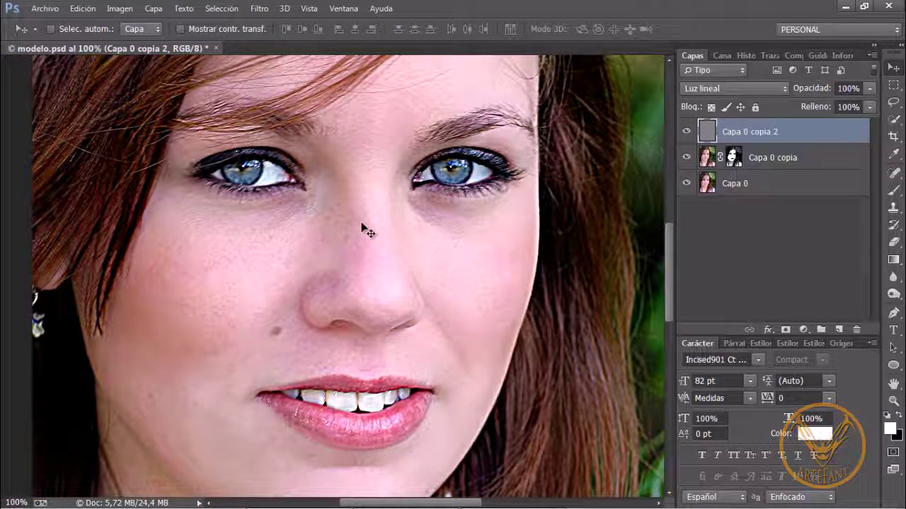
pyautogui.hotkey('ctrl', '-')
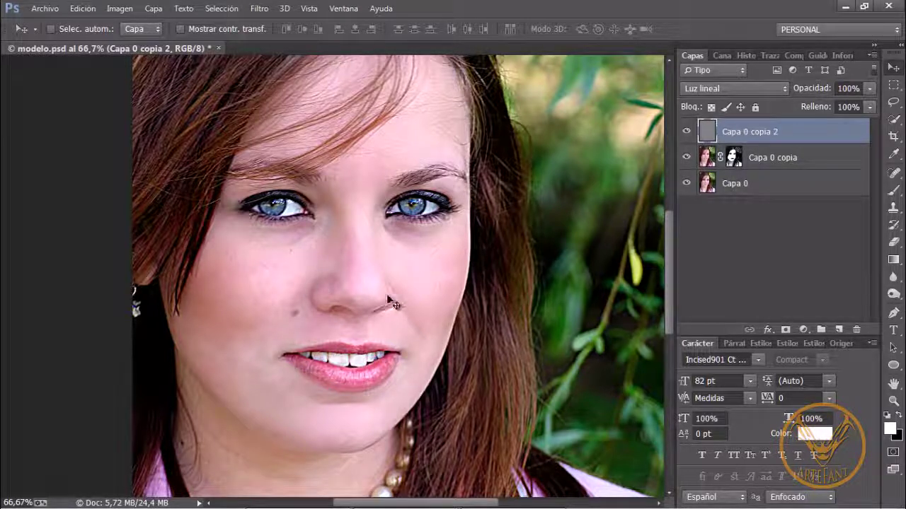
# Step: Compare the sharpened face with the masked smoothing layer Capa 0 copia hidden and shown
pyautogui.click(686, 159)
pyautogui.click(686, 159)
pyautogui.click(686, 160)
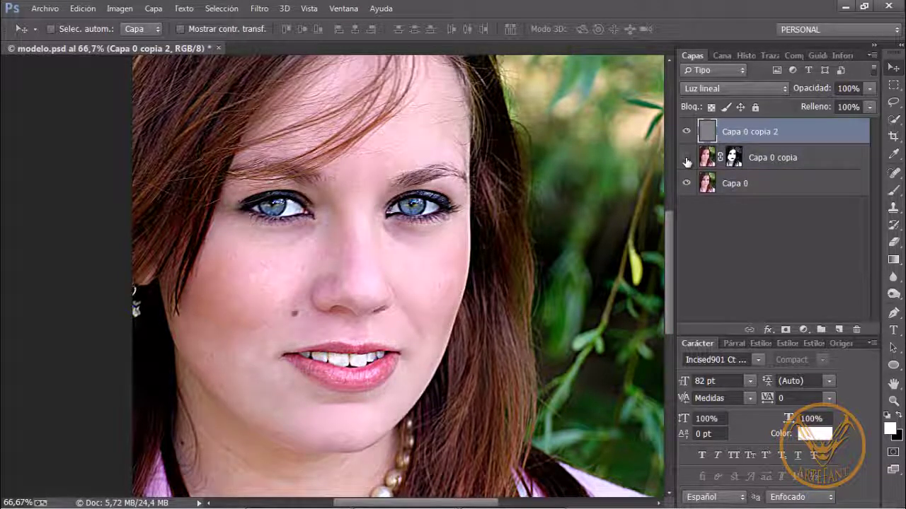
pyautogui.click(686, 159)
pyautogui.click(686, 159)
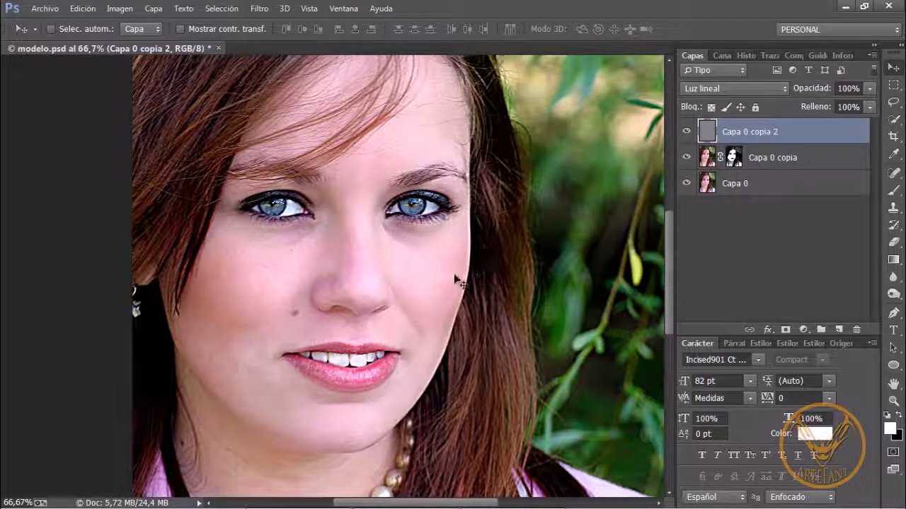
# Step: Lower the opacity of the Capa 0 copia 2 layer to 84% and check the face at 100%
pyautogui.click(869, 88)
pyautogui.moveTo(876, 105); pyautogui.dragTo(863, 114)
pyautogui.click(756, 135)
pyautogui.hotkey('ctrl', '+')
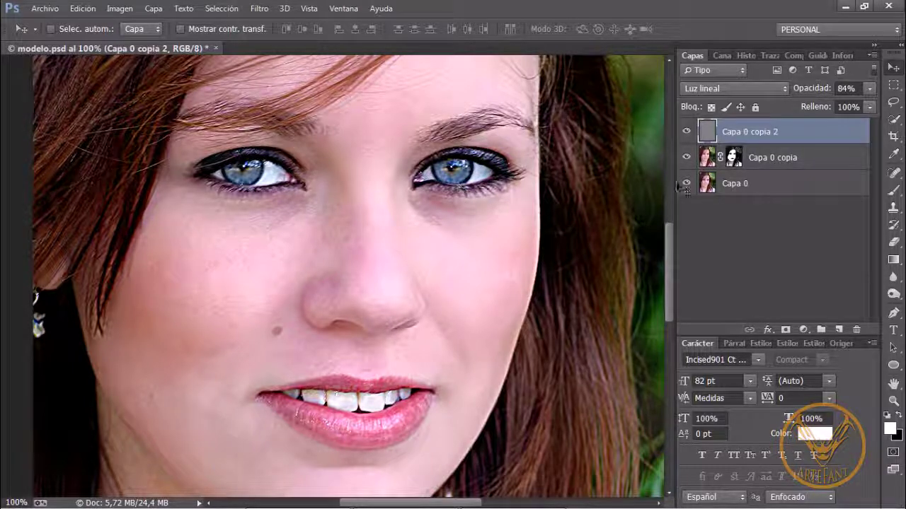
pyautogui.click(895, 105)
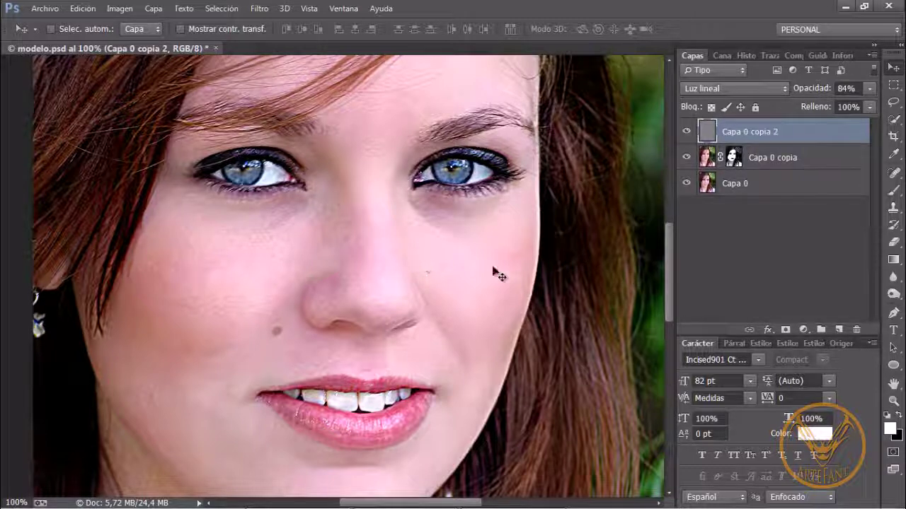
# Step: Add a Curvas adjustment layer with the fine grid shown, and clip it to Capa 0 copia 2
pyautogui.click(804, 330)
pyautogui.click(804, 119)
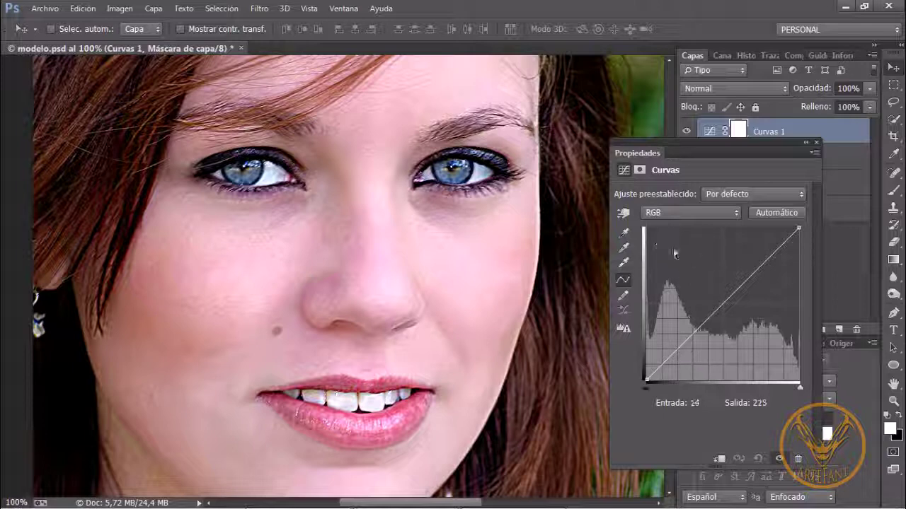
pyautogui.keyDown('alt'); pyautogui.click(677, 261); pyautogui.keyUp('alt')
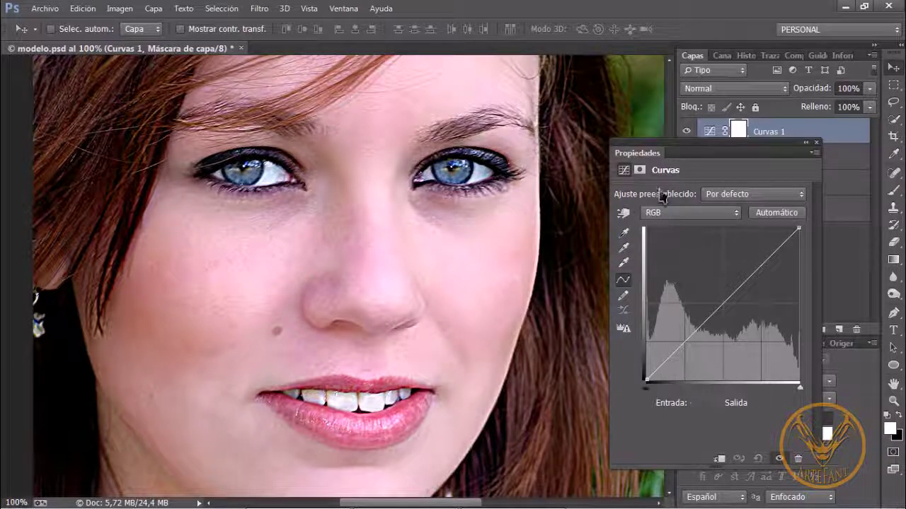
pyautogui.keyDown('alt'); pyautogui.click(690, 273); pyautogui.keyUp('alt')
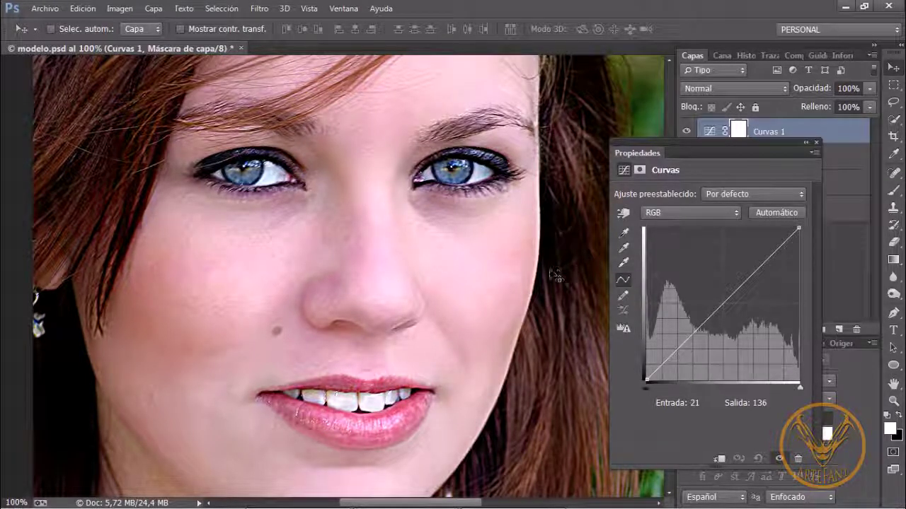
pyautogui.click(720, 461)
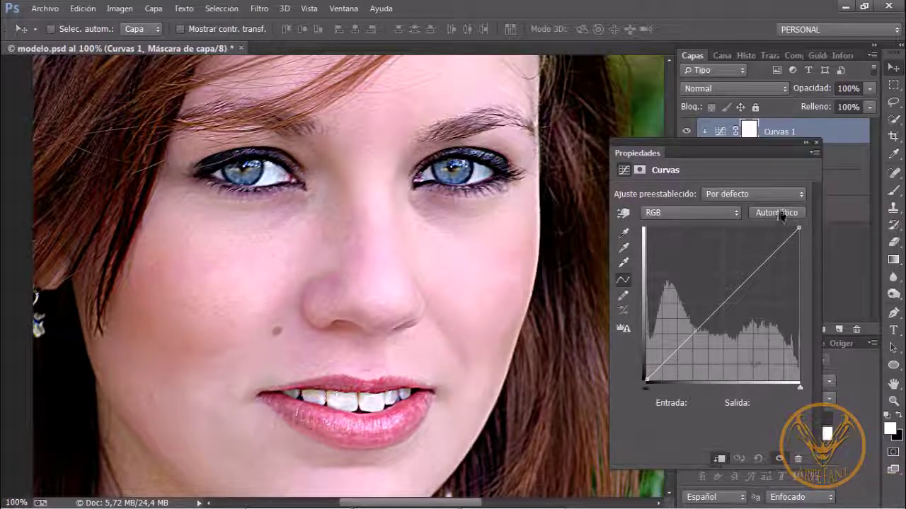
# Step: Shape the RGB curve into a steep S with points at input 53, output 3 and input 204, output 255
pyautogui.moveTo(756, 152); pyautogui.dragTo(752, 128)
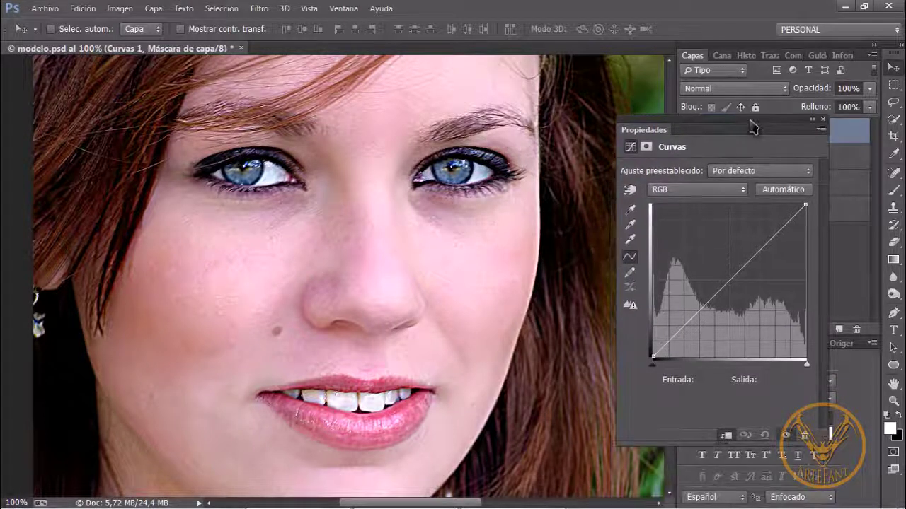
pyautogui.moveTo(685, 325); pyautogui.dragTo(685, 355)
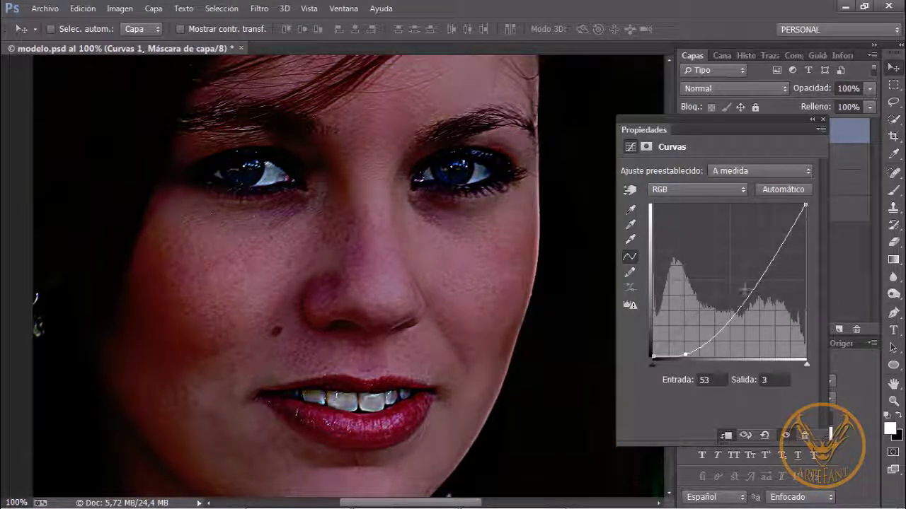
pyautogui.moveTo(785, 238); pyautogui.dragTo(775, 204)
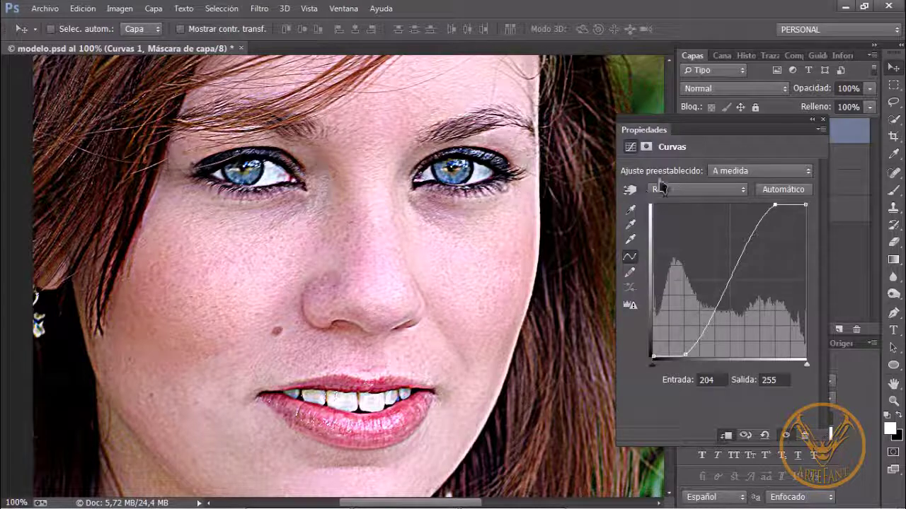
pyautogui.click(822, 119)
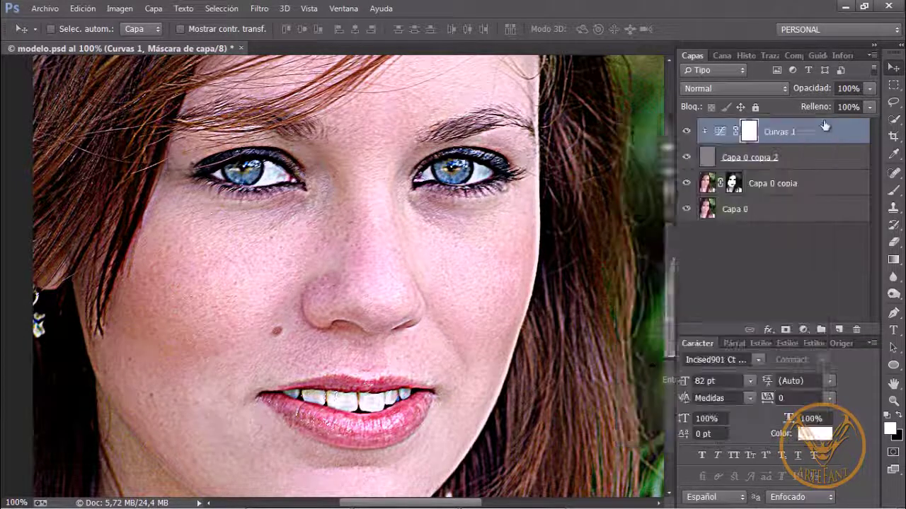
# Step: Compare the skin texture and sharpness with the Curvas 1 adjustment layer hidden and shown
pyautogui.click(686, 132)
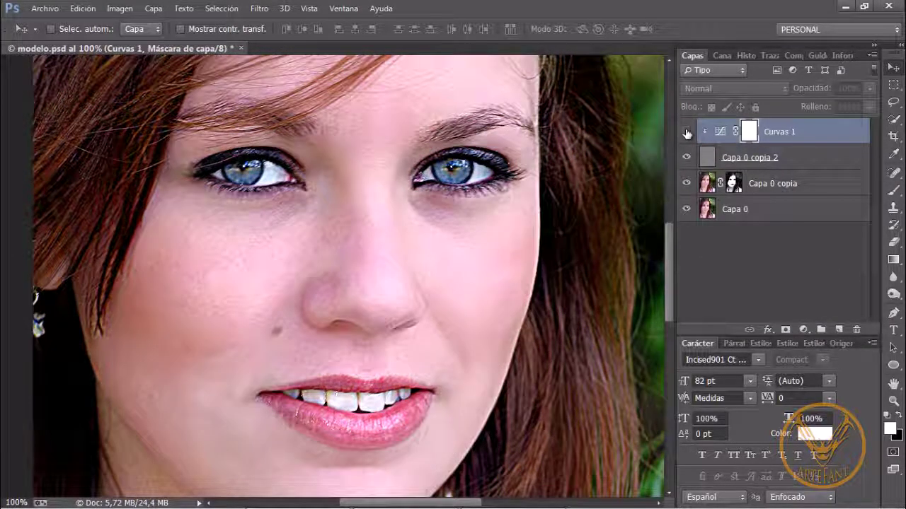
pyautogui.click(685, 131)
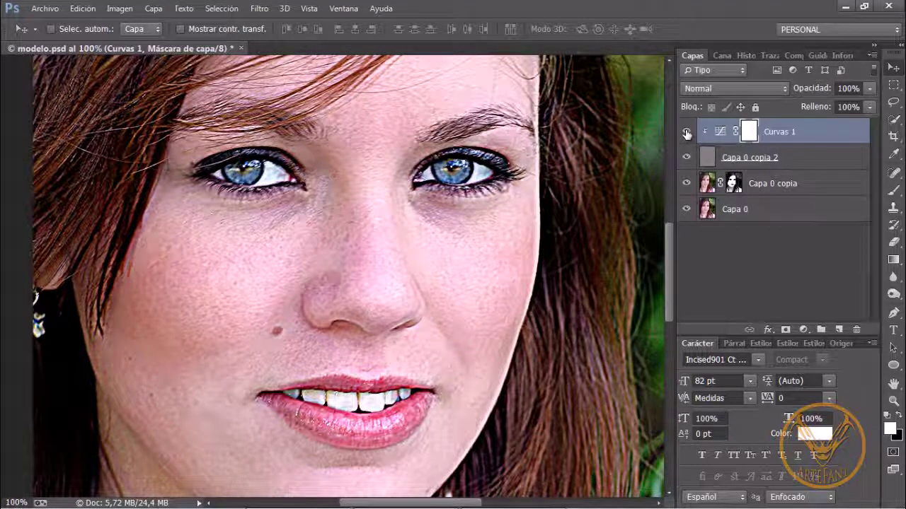
pyautogui.click(686, 131)
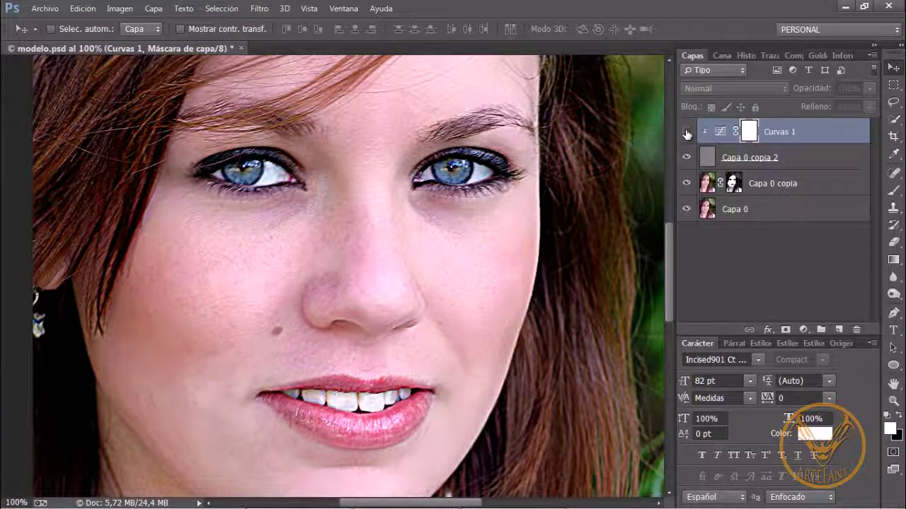
pyautogui.click(686, 132)
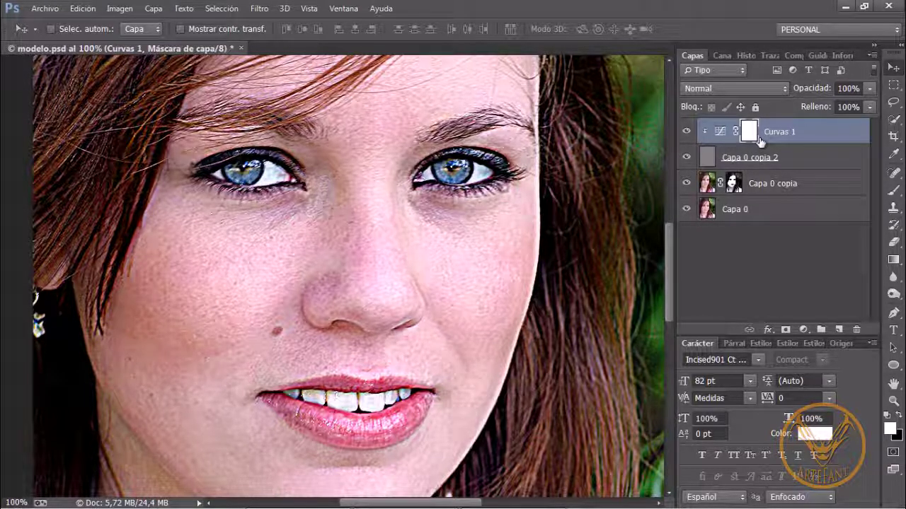
# Step: Invert the Curvas 1 layer mask to black and prepare the Brush tool at 50% opacity
pyautogui.hotkey('ctrl', 'i')
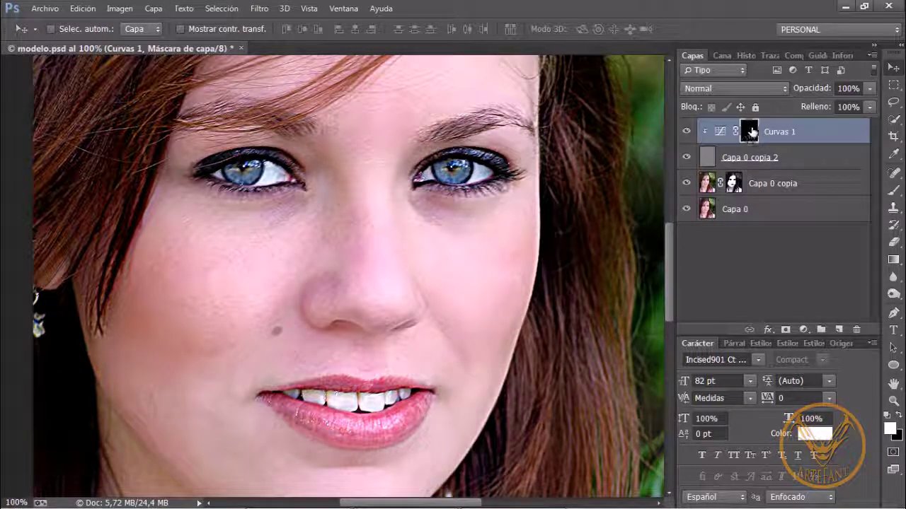
pyautogui.click(894, 193)
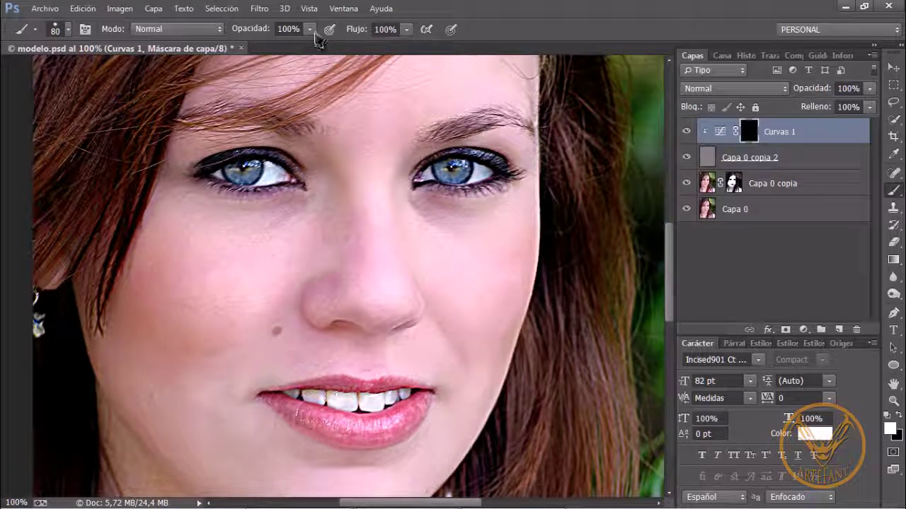
pyautogui.click(310, 29)
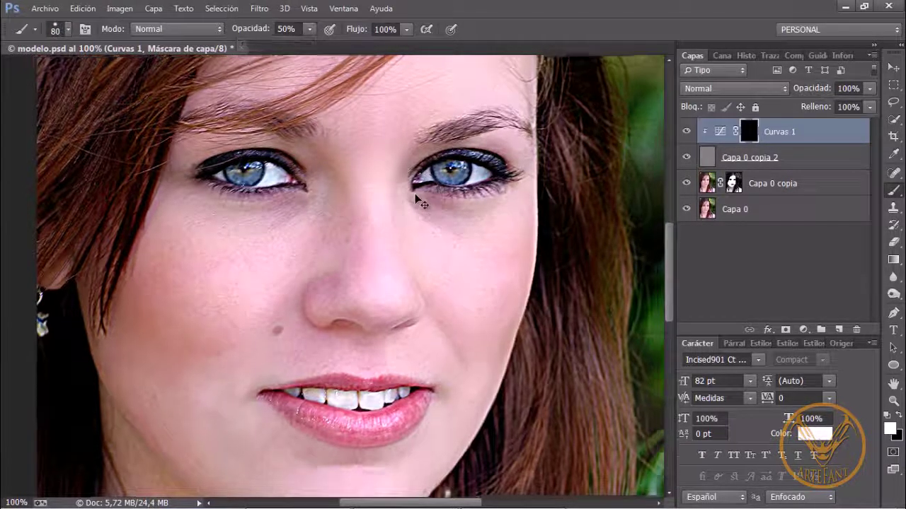
# Step: Paint white over the eyes and lips on the Curvas 1 mask with a brush reduced from 45 to 20 px
pyautogui.hotkey('ctrl', '-')
pyautogui.hotkey('ctrl', '+')
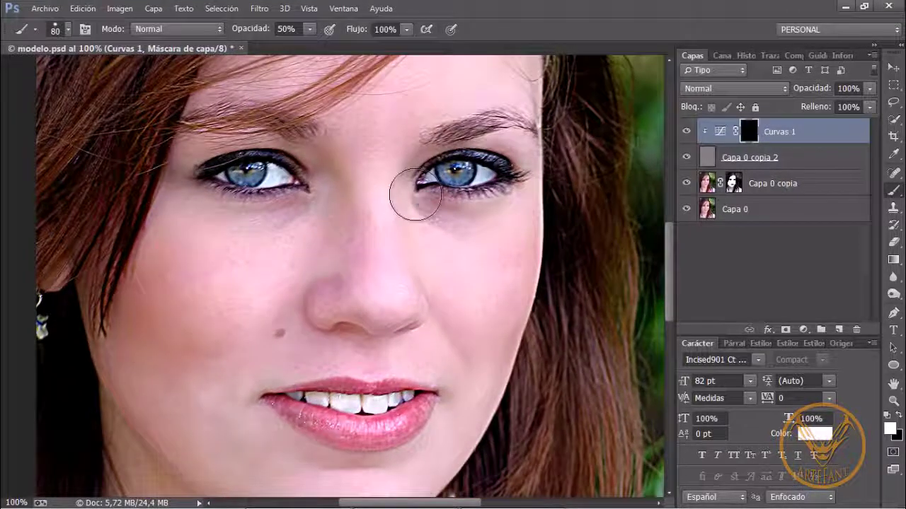
pyautogui.press('[')
pyautogui.press('[')
pyautogui.press('[')
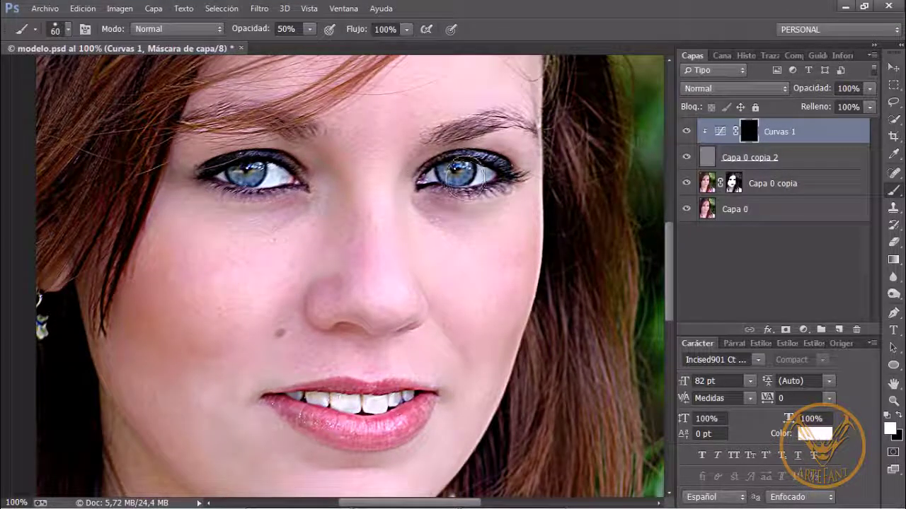
pyautogui.press('[')
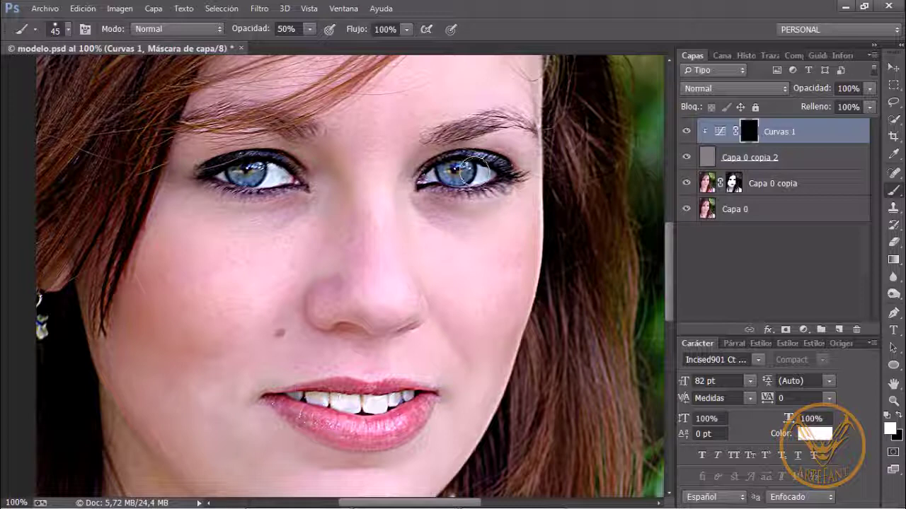
pyautogui.moveTo(463, 169)
pyautogui.mouseDown()
pyautogui.moveTo(481, 168)
pyautogui.moveTo(425, 181)
pyautogui.moveTo(442, 163)
pyautogui.moveTo(489, 166)
pyautogui.mouseUp()
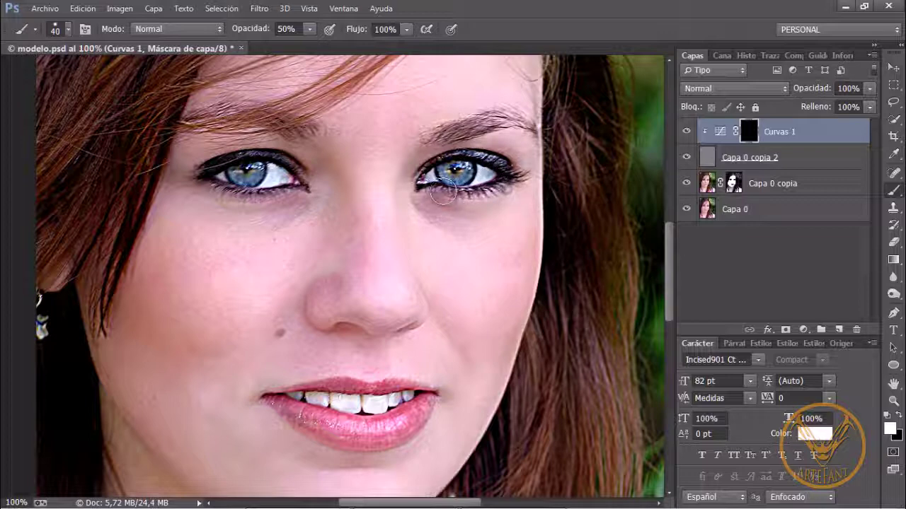
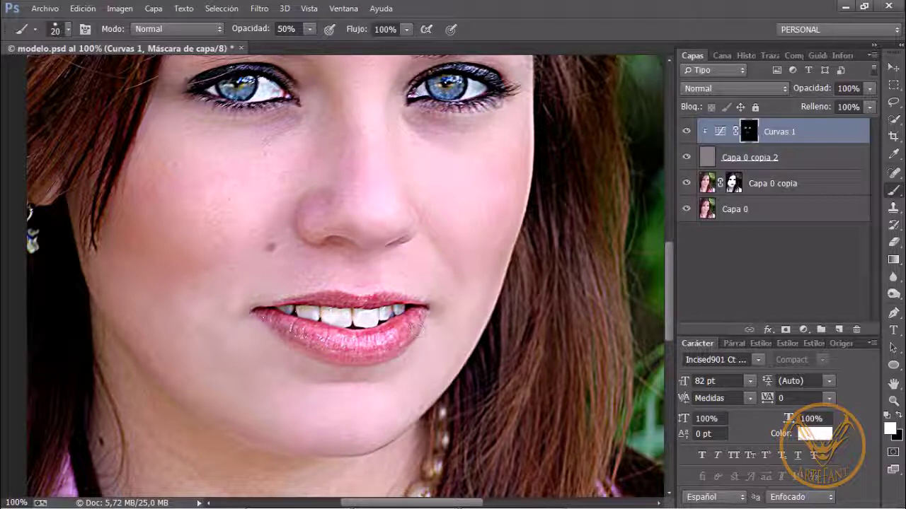
# Step: Paint white over the hair on the Curvas 1 mask with a 100 px brush at 50% opacity
pyautogui.scroll(5, 312, 251)
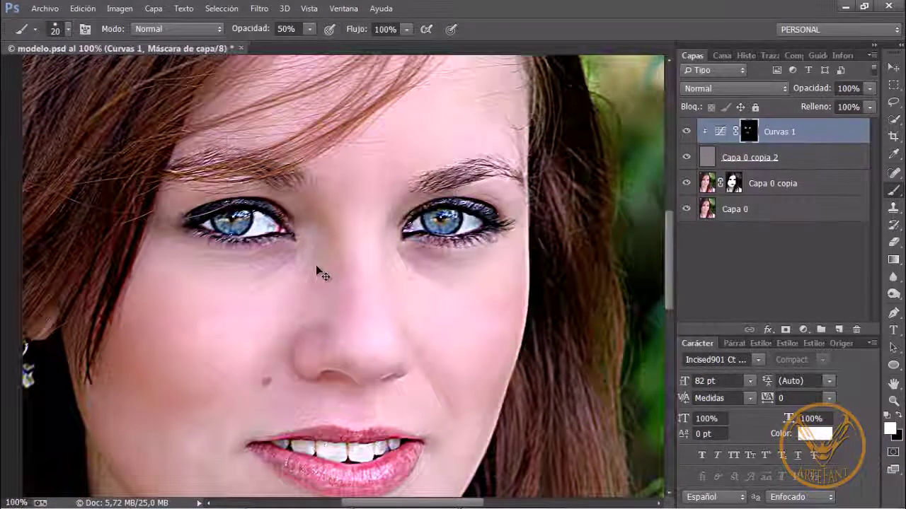
pyautogui.hotkey('ctrl', '-')
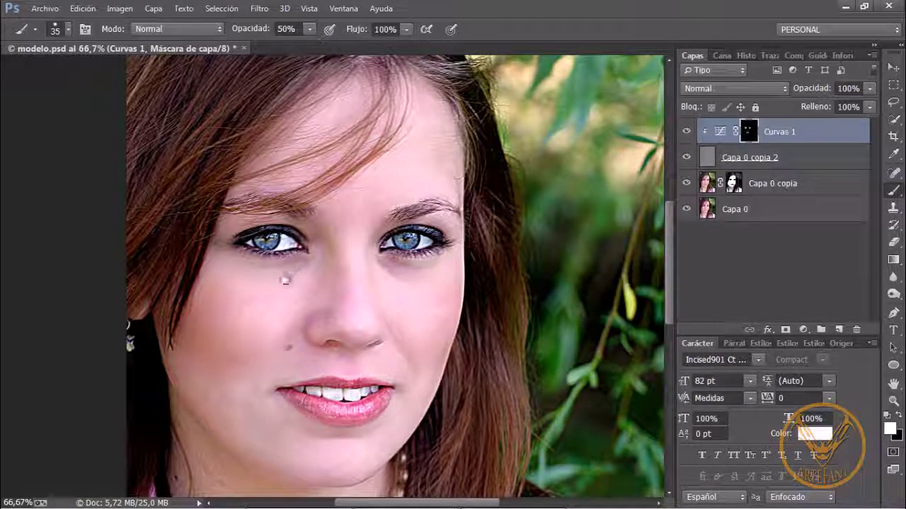
pyautogui.moveTo(309, 273); pyautogui.dragTo(302, 337)
pyautogui.moveTo(344, 148); pyautogui.dragTo(311, 225)
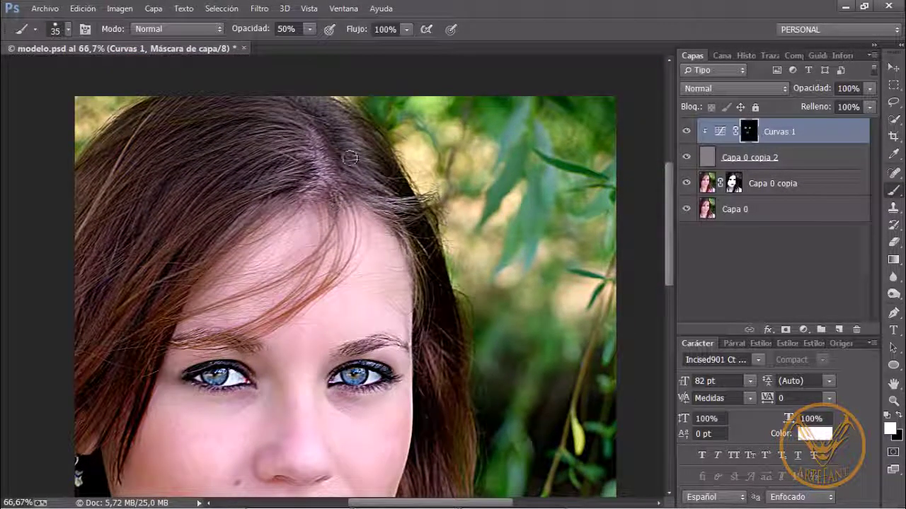
pyautogui.press(']')
pyautogui.press(']')
pyautogui.press(']')
pyautogui.press(']')
pyautogui.press(']')
pyautogui.press(']')
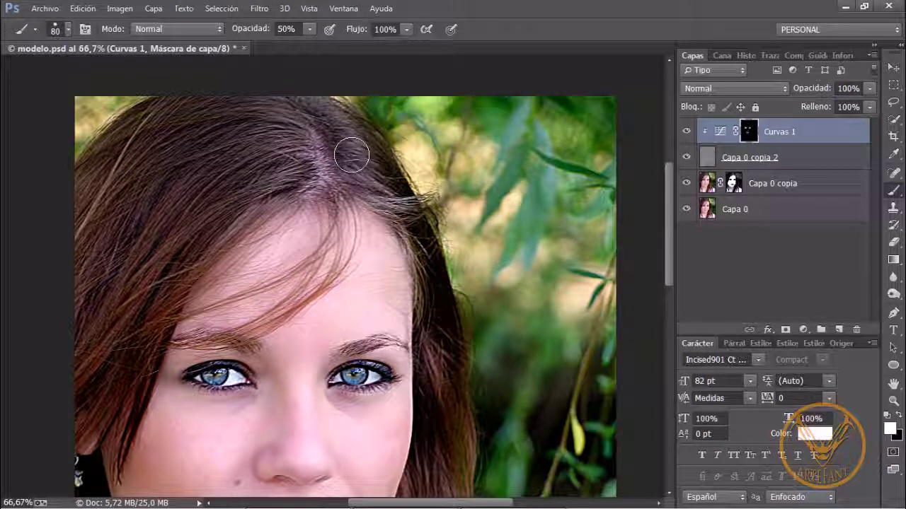
pyautogui.hotkey('ctrl', '-')
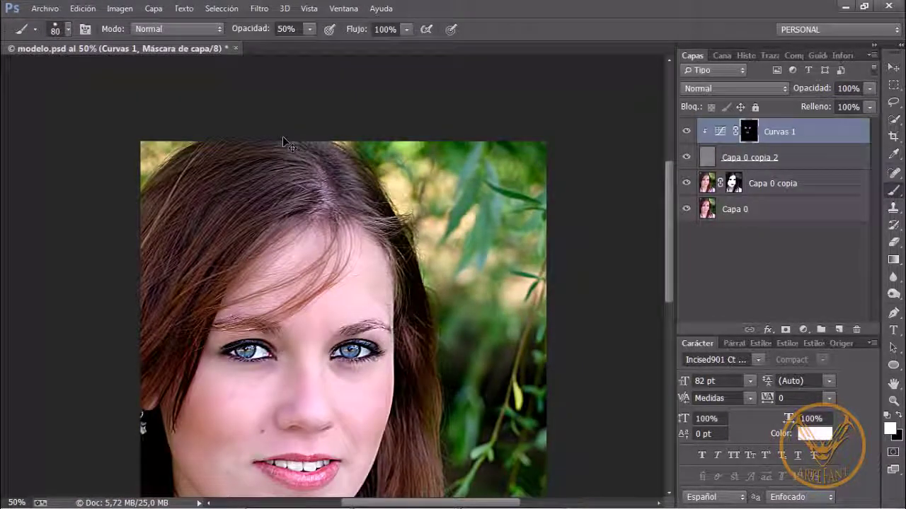
pyautogui.hotkey('ctrl', '0')
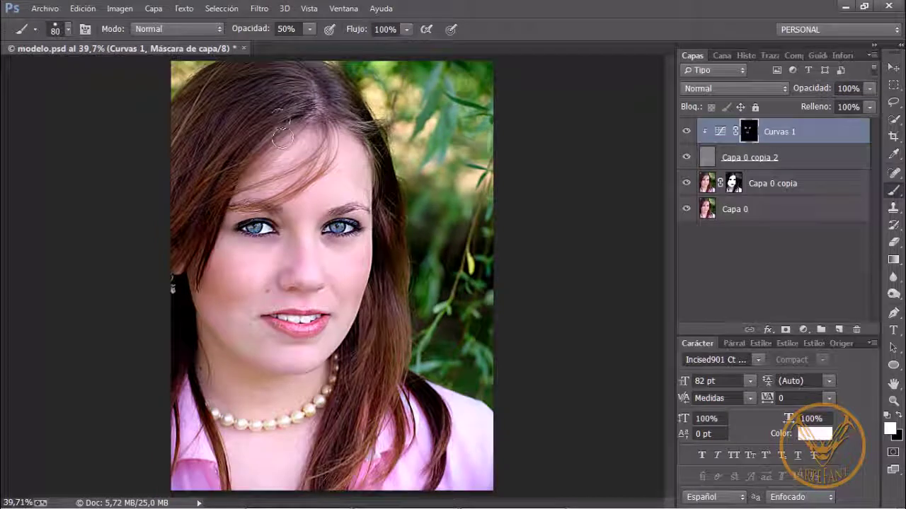
pyautogui.press(']')
pyautogui.press(']')
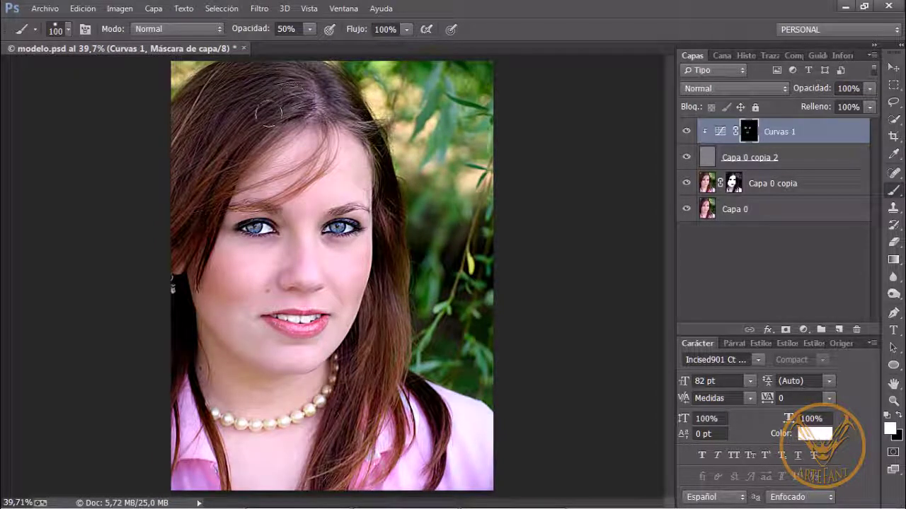
pyautogui.moveTo(190, 219)
pyautogui.mouseDown()
pyautogui.moveTo(168, 267)
pyautogui.moveTo(168, 473)
pyautogui.moveTo(203, 348)
pyautogui.moveTo(221, 496)
pyautogui.moveTo(332, 460)
pyautogui.moveTo(324, 481)
pyautogui.moveTo(330, 450)
pyautogui.moveTo(350, 494)
pyautogui.moveTo(391, 313)
pyautogui.moveTo(348, 388)
pyautogui.moveTo(409, 388)
pyautogui.moveTo(425, 411)
pyautogui.moveTo(435, 473)
pyautogui.moveTo(404, 471)
pyautogui.moveTo(386, 371)
pyautogui.moveTo(378, 134)
pyautogui.moveTo(313, 72)
pyautogui.moveTo(315, 91)
pyautogui.moveTo(373, 135)
pyautogui.moveTo(332, 85)
pyautogui.moveTo(275, 71)
pyautogui.moveTo(243, 93)
pyautogui.moveTo(202, 84)
pyautogui.moveTo(165, 172)
pyautogui.moveTo(198, 152)
pyautogui.moveTo(196, 174)
pyautogui.moveTo(222, 125)
pyautogui.moveTo(201, 199)
pyautogui.mouseUp()
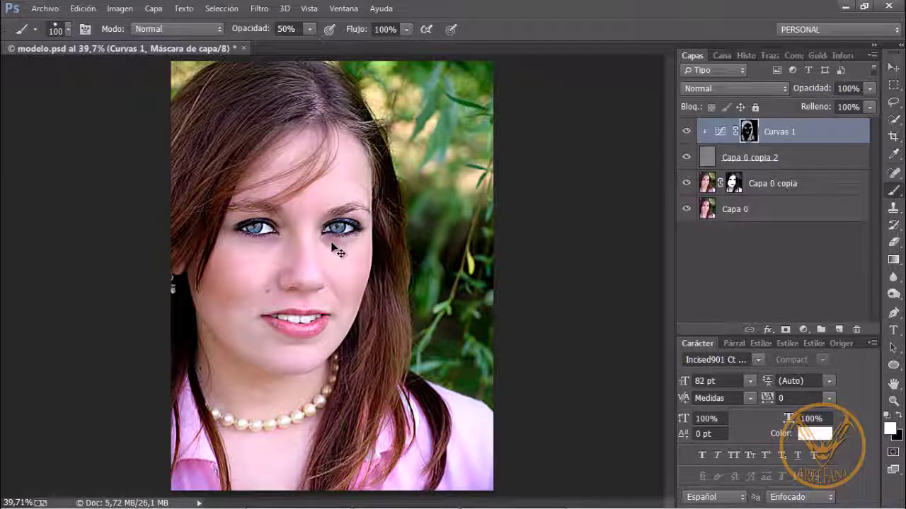
# Step: Touch up the Curvas 1 mask in white over the teeth and the mole beside the nose, using a 30 to 35 px brush
pyautogui.scroll(2, 337, 251)
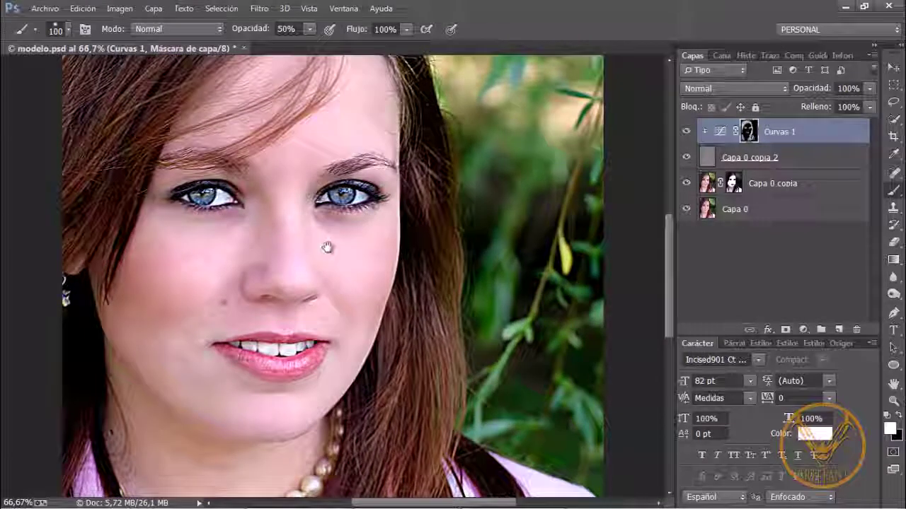
pyautogui.hscroll(-2, 332, 244)
pyautogui.press('[')
pyautogui.press('[')
pyautogui.press('[')
pyautogui.press('[')
pyautogui.press('[')
pyautogui.press('[')
pyautogui.press('[')
pyautogui.press('[')
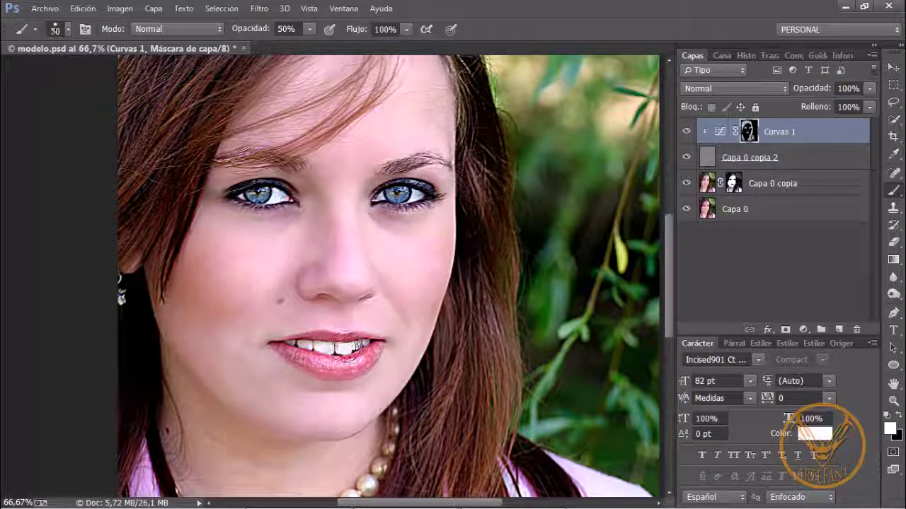
pyautogui.press(']')
pyautogui.press(']')
pyautogui.press(']')
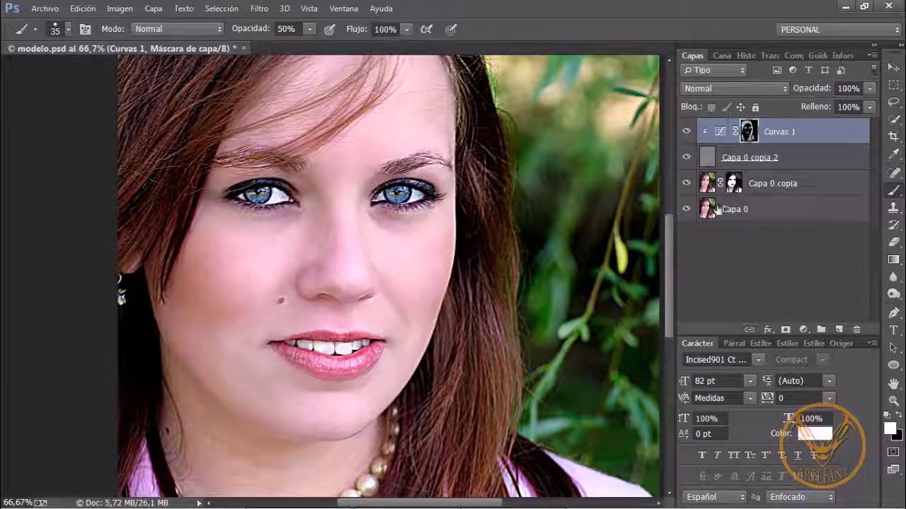
# Step: Compare the original Capa 0 alone with the full retouch, both close up on the face and with the whole image fitted in view
pyautogui.keyDown('alt'); pyautogui.click(686, 210); pyautogui.keyUp('alt')
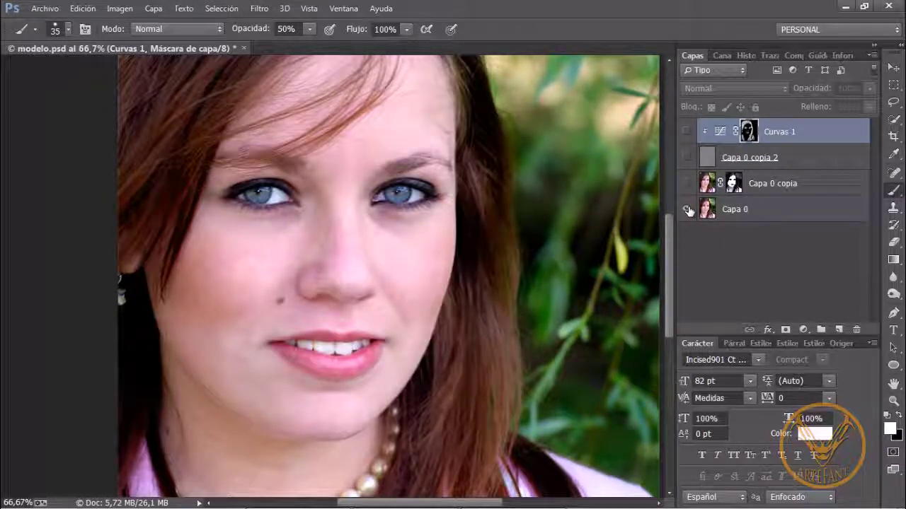
pyautogui.keyDown('alt'); pyautogui.click(686, 210); pyautogui.keyUp('alt')
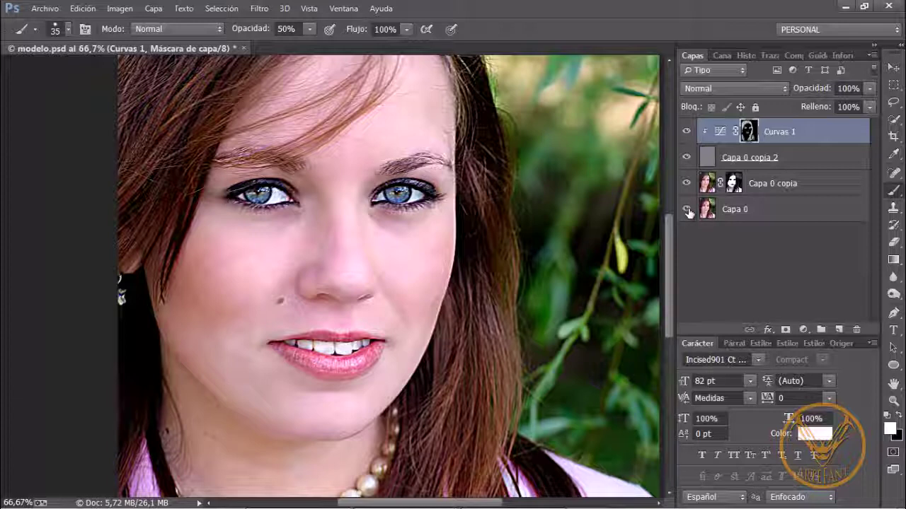
pyautogui.hotkey('ctrl', '0')
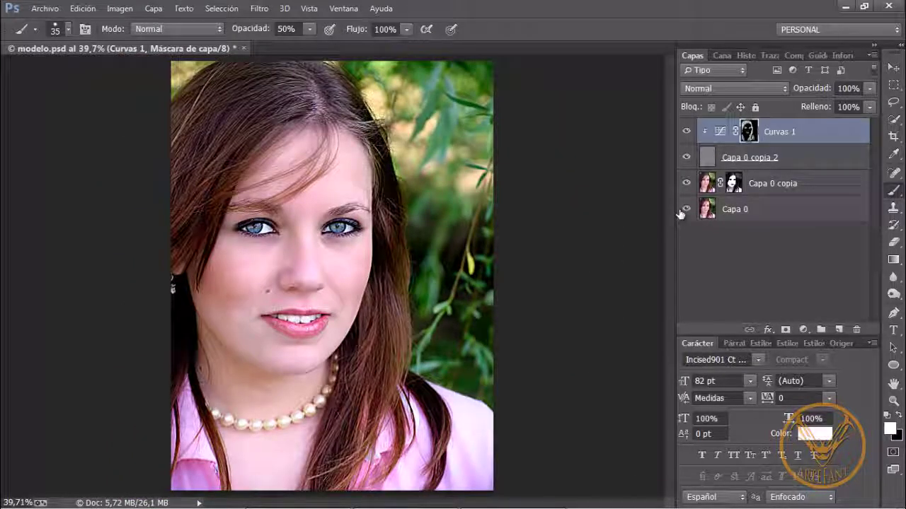
pyautogui.keyDown('alt'); pyautogui.click(687, 209); pyautogui.keyUp('alt')
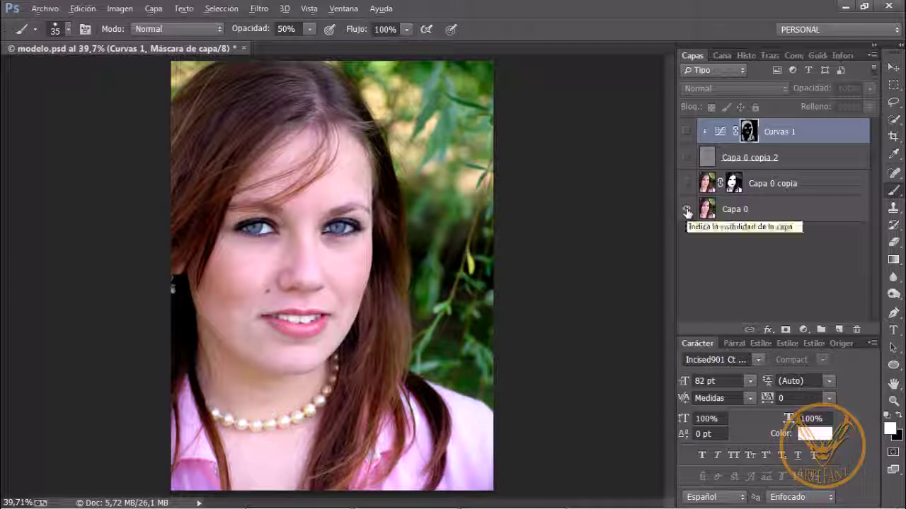
pyautogui.keyDown('alt'); pyautogui.click(686, 209); pyautogui.keyUp('alt')
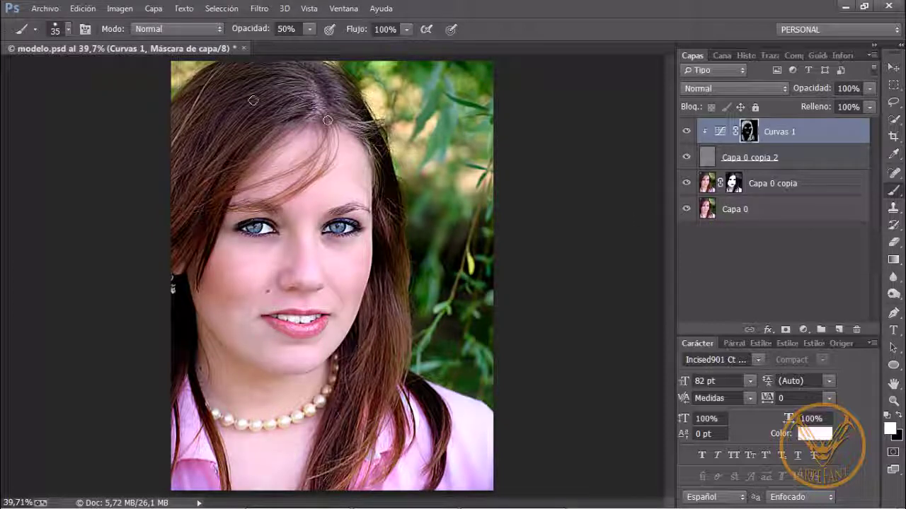